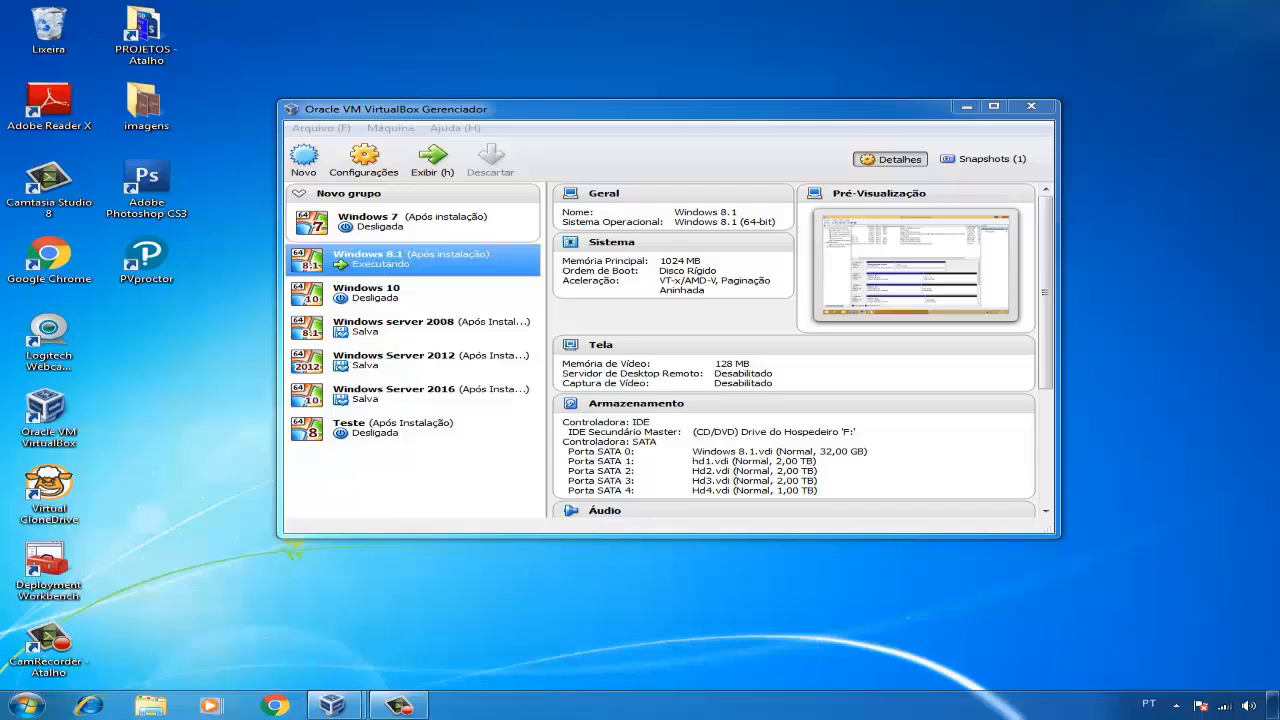
- Switch the running Windows 8.1 virtual machine to full-screen mode
mouse_move(333, 705)
left_click(423, 640)
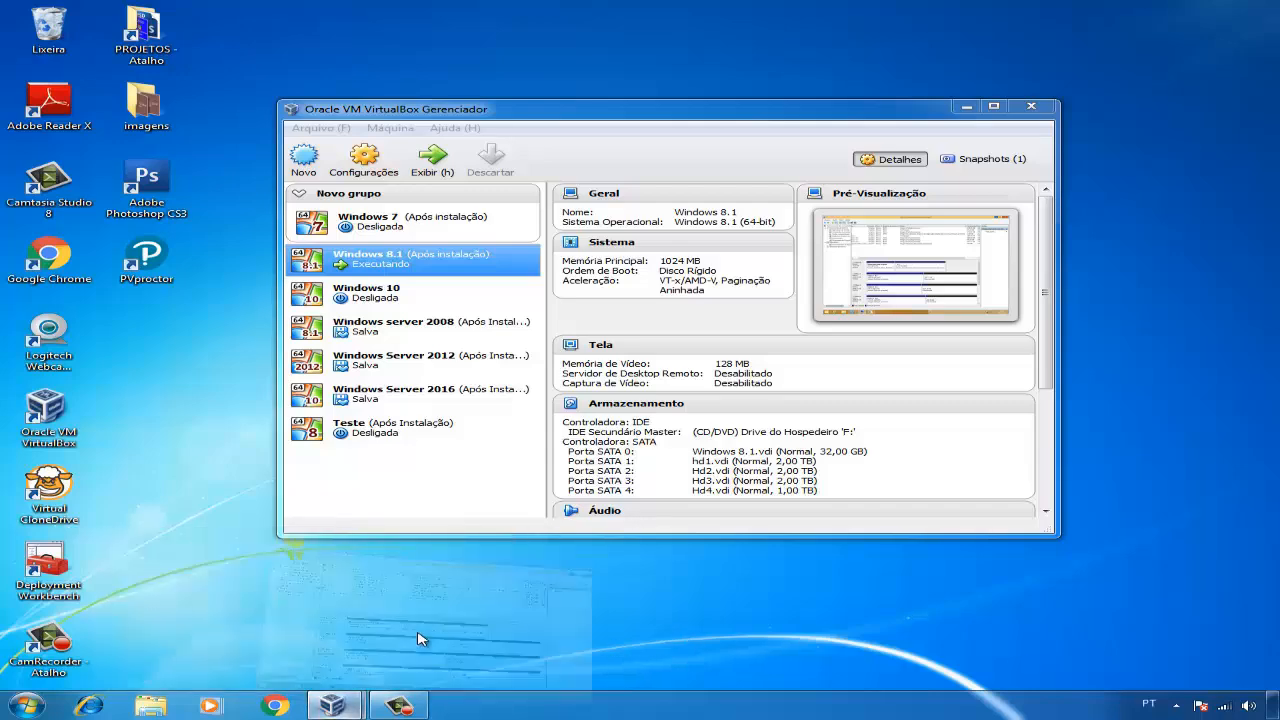
key("Control_R+f")
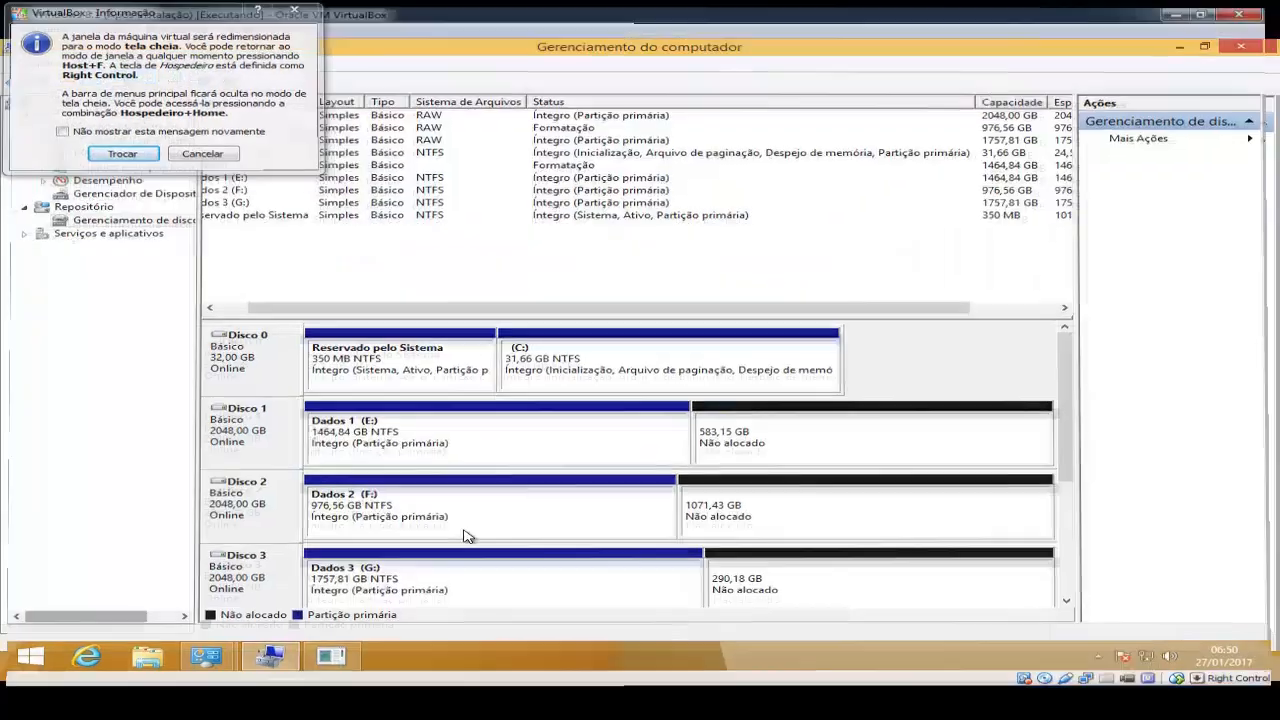
key("Return")
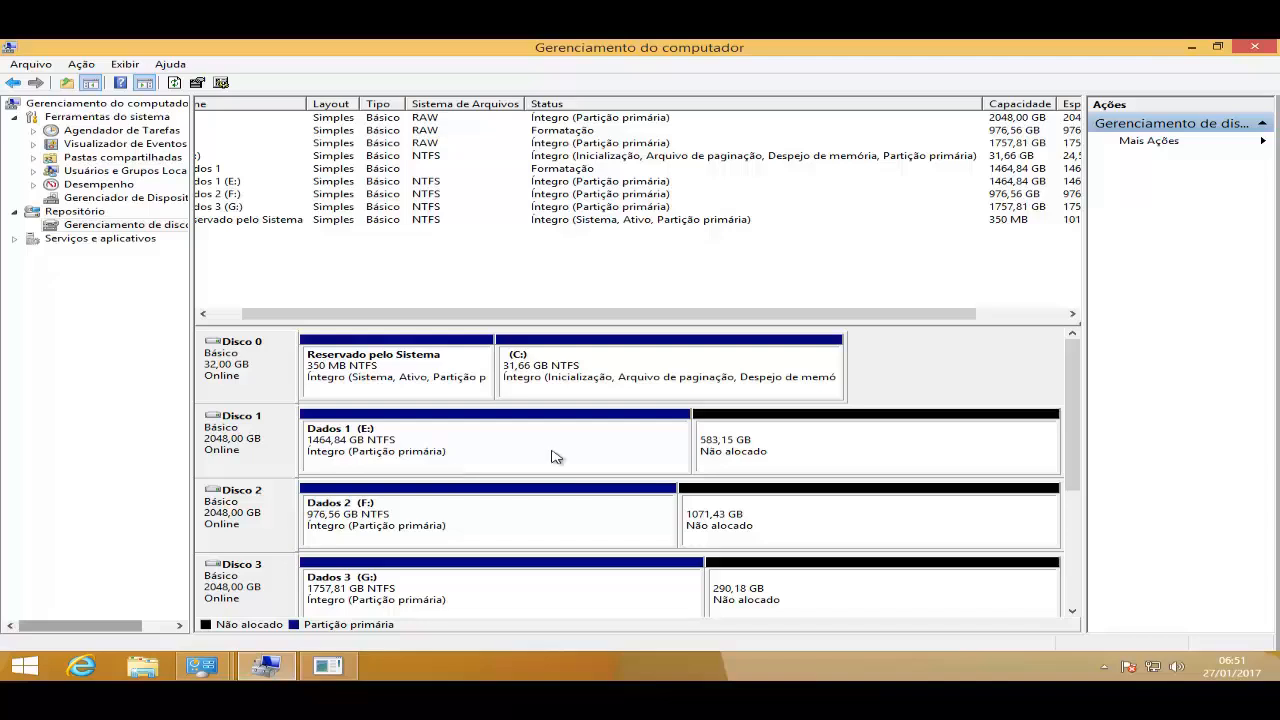
- Convert Disco 1, Disco 2 and Disco 3 from basic to dynamic disks
right_click(241, 434)
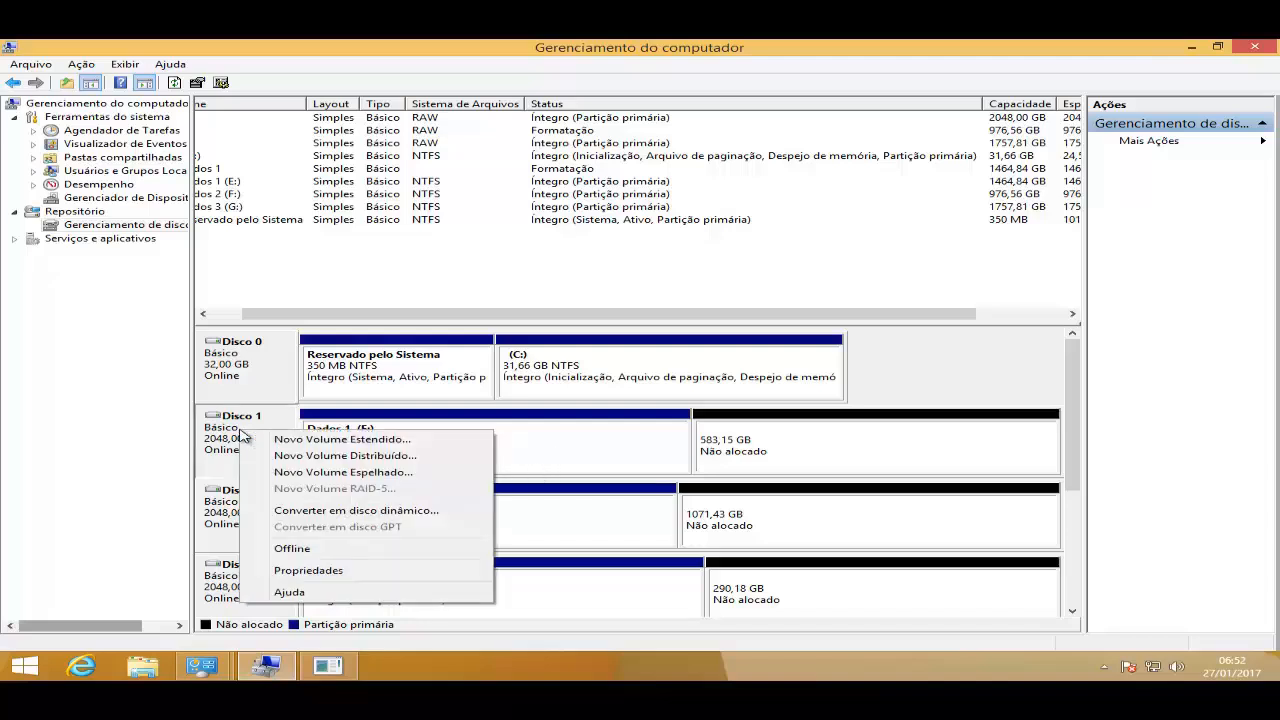
left_click(287, 512)
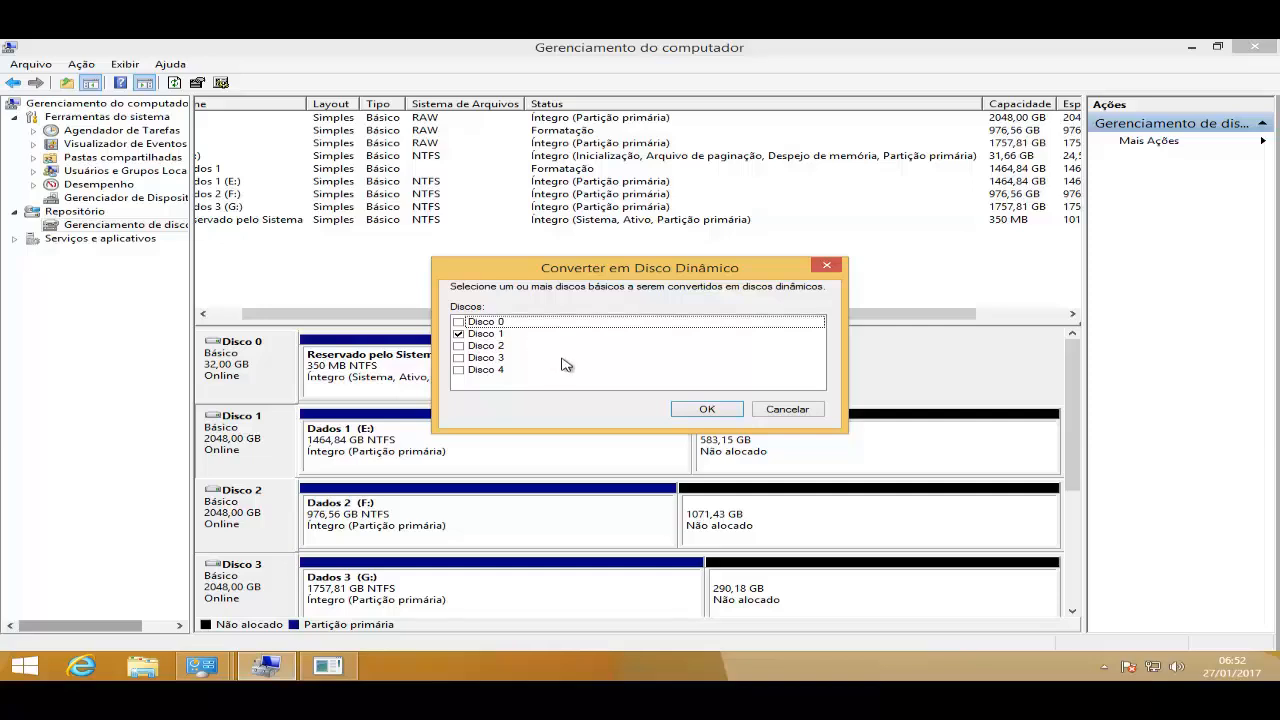
left_click(458, 346)
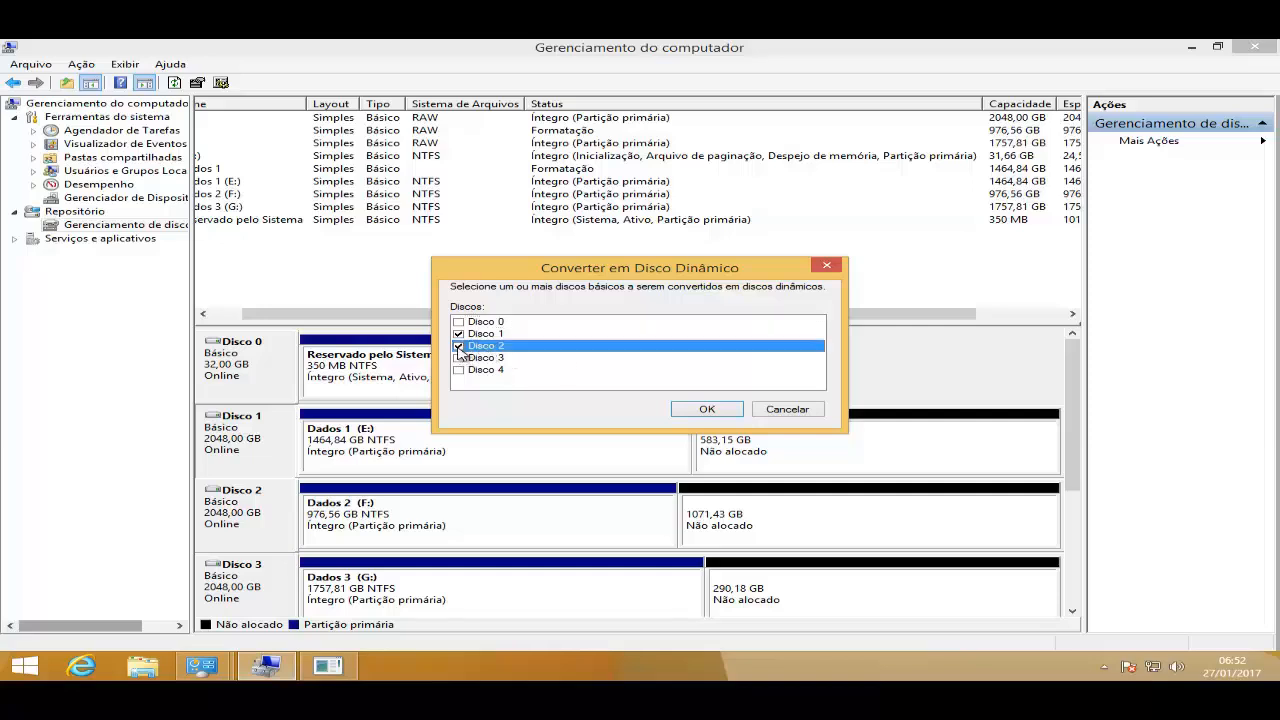
left_click(458, 359)
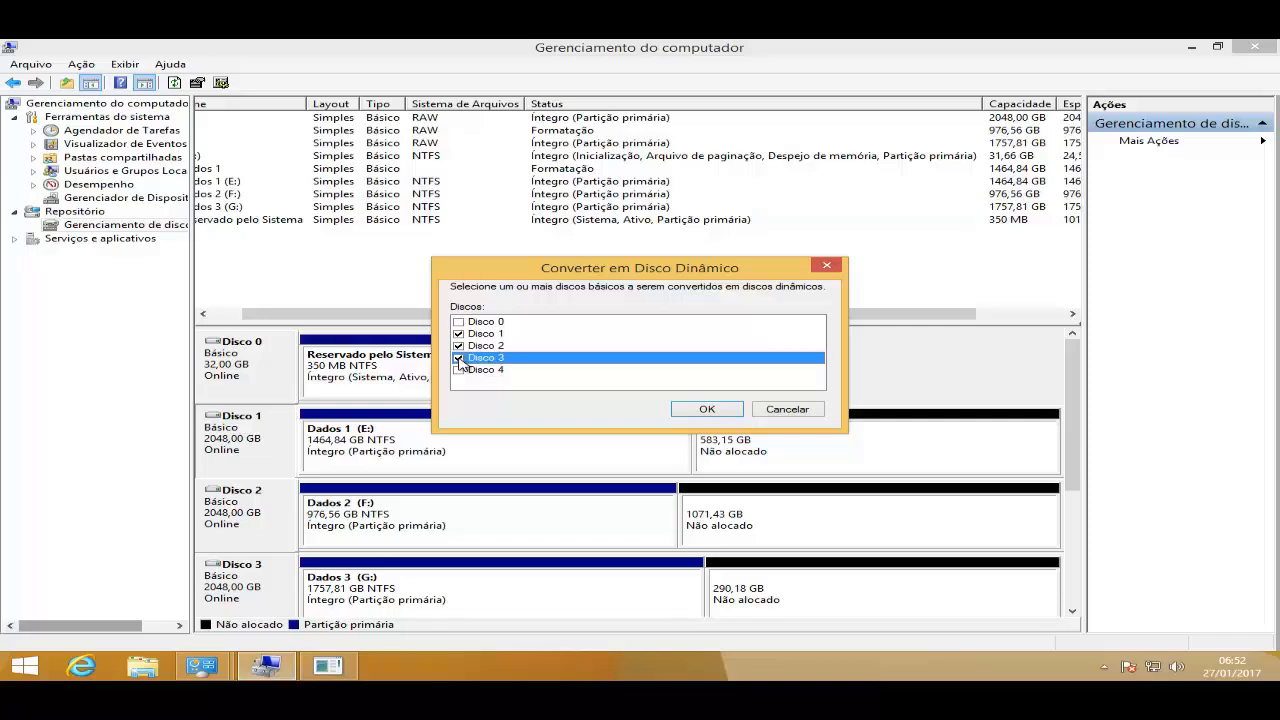
left_click(707, 411)
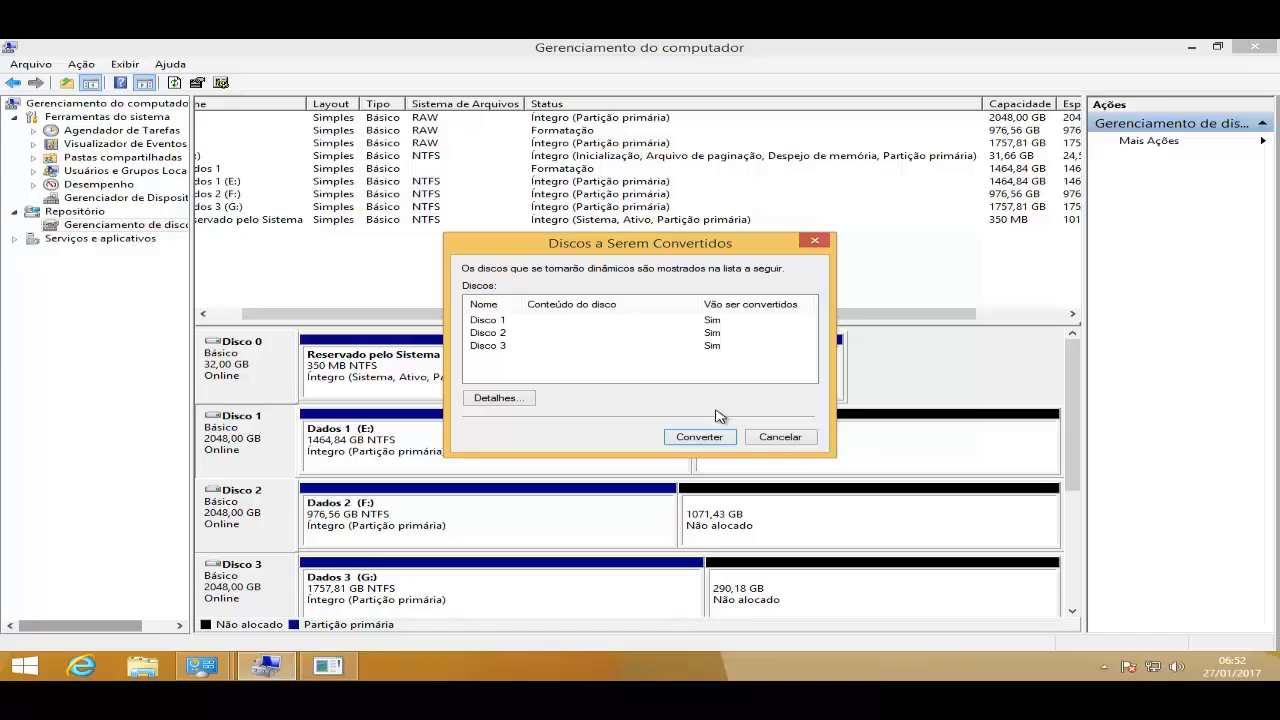
left_click(705, 439)
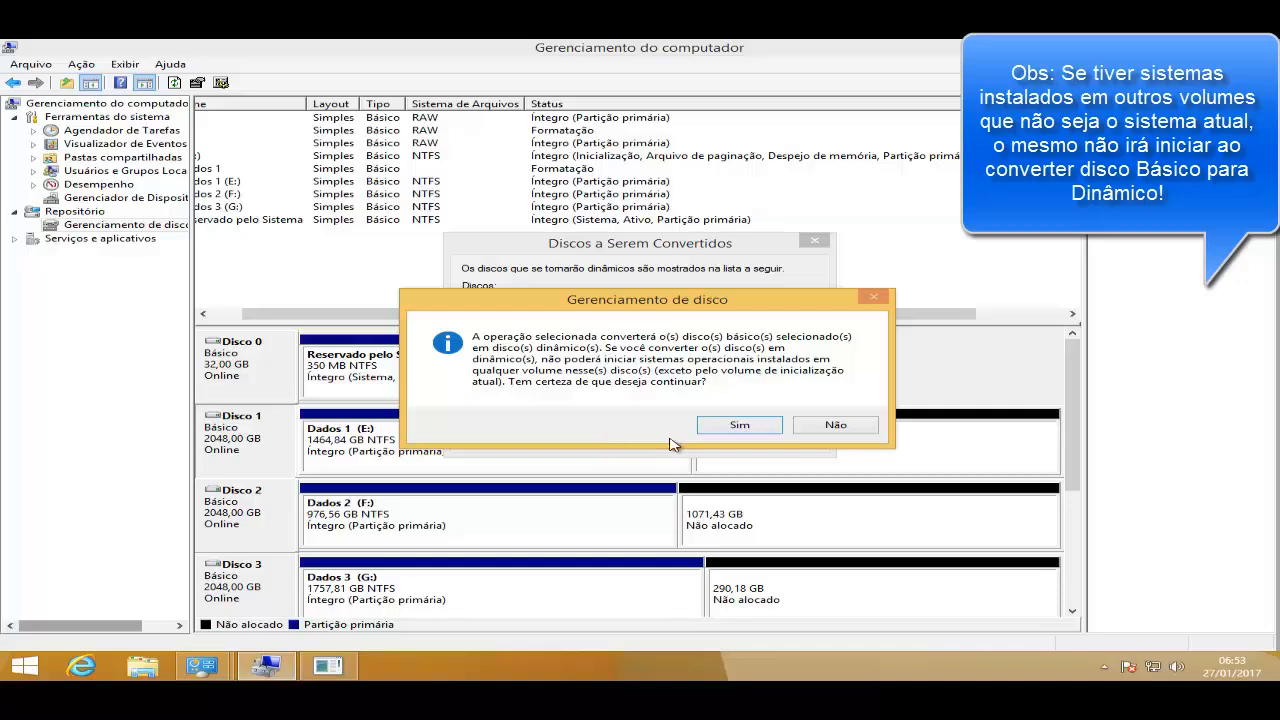
left_click(742, 428)
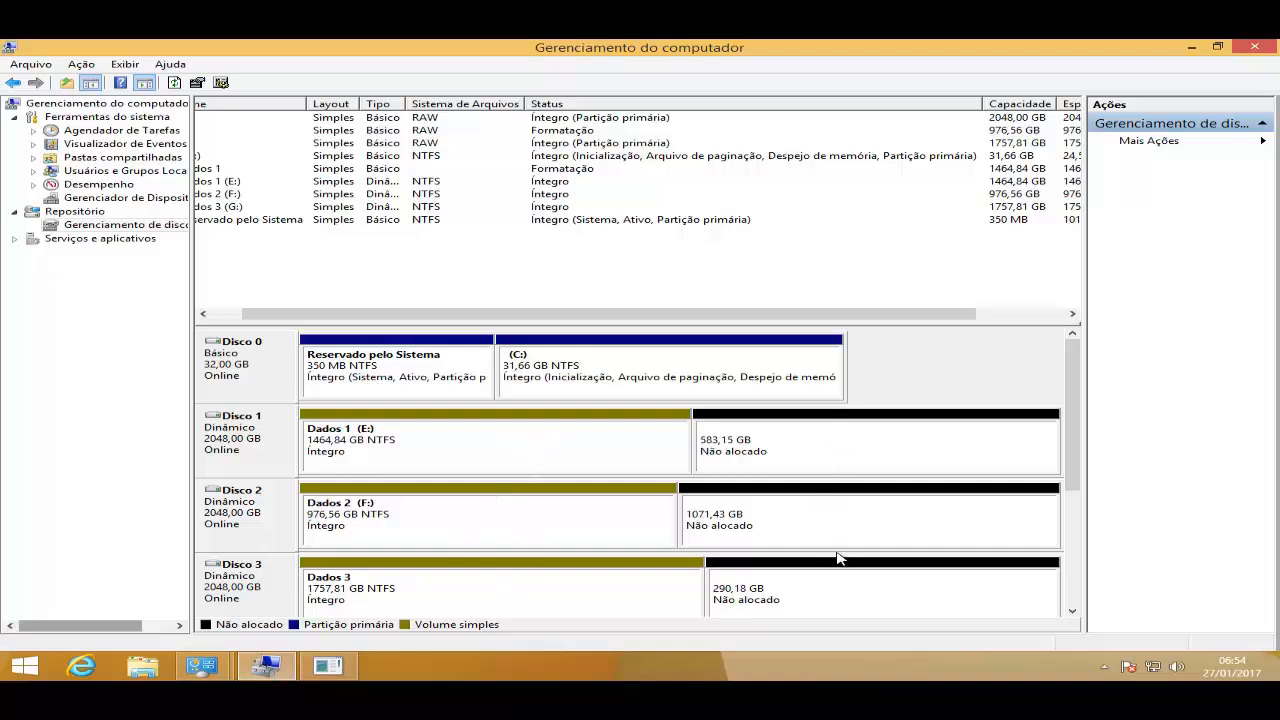
- Start a new extended volume on Disco 1's unallocated space and add Disco 2 and Disco 3 to it
right_click(777, 444)
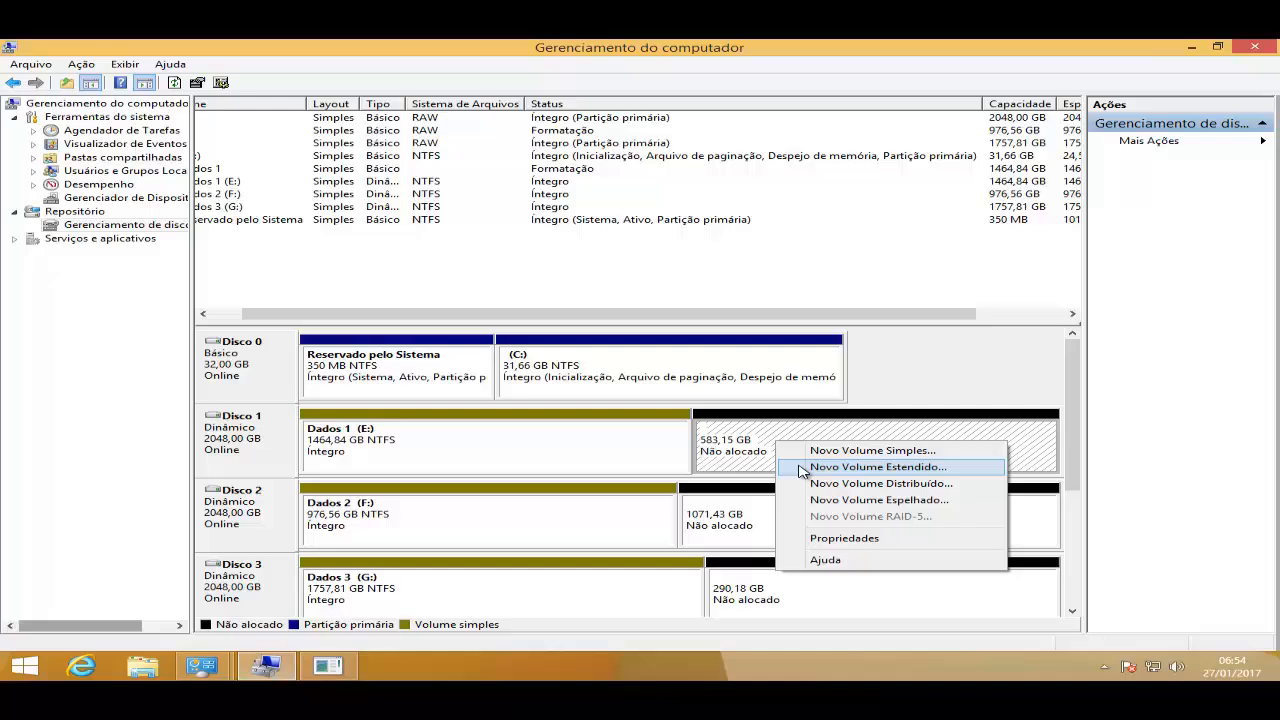
left_click(803, 468)
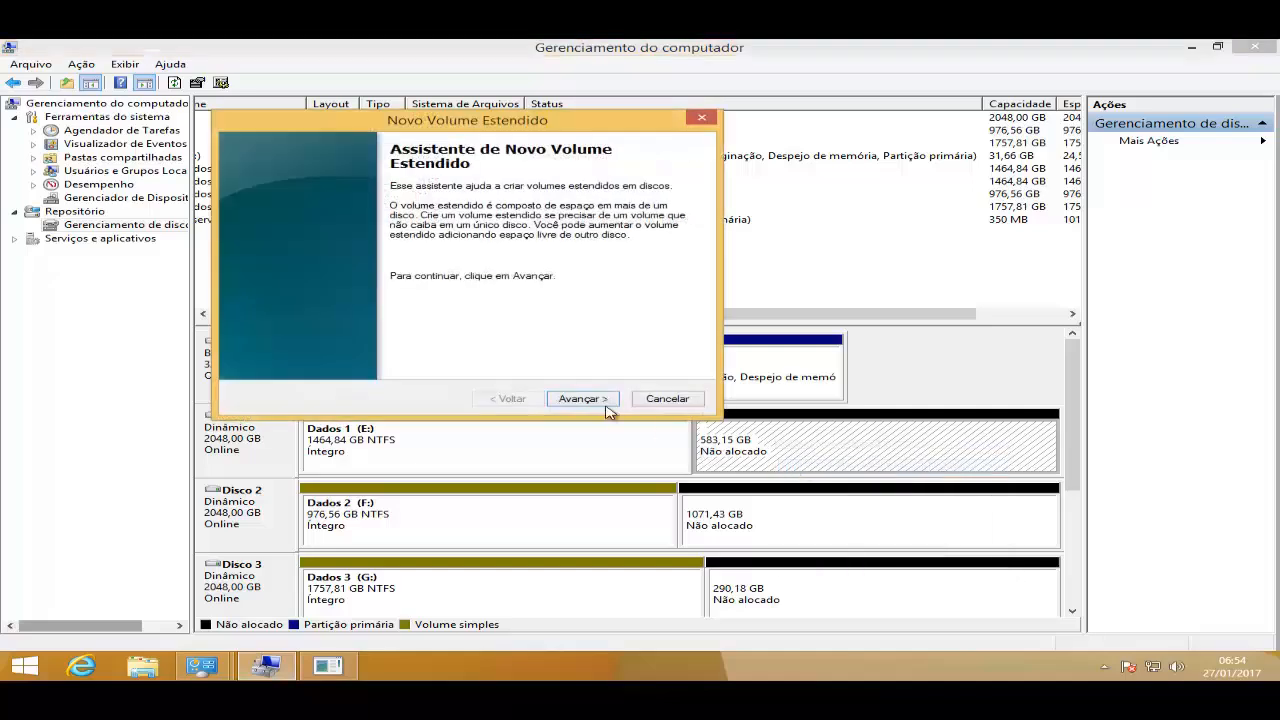
left_click(602, 400)
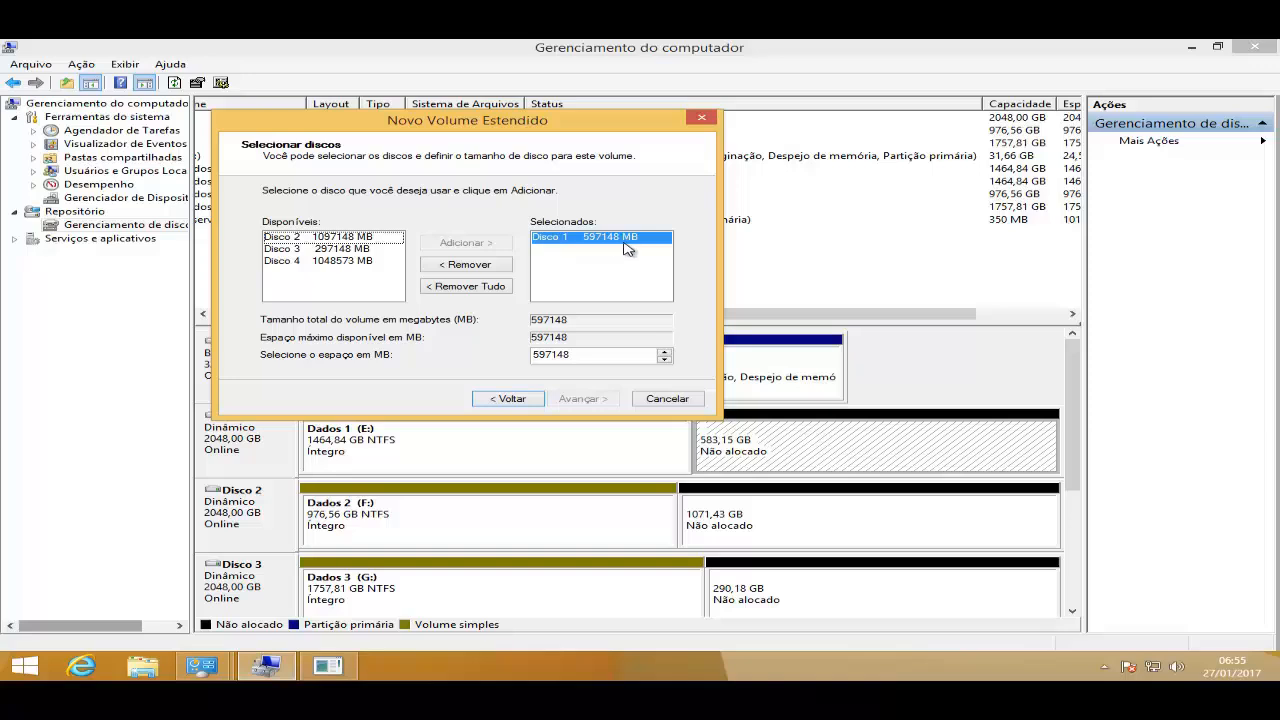
left_click(376, 249)
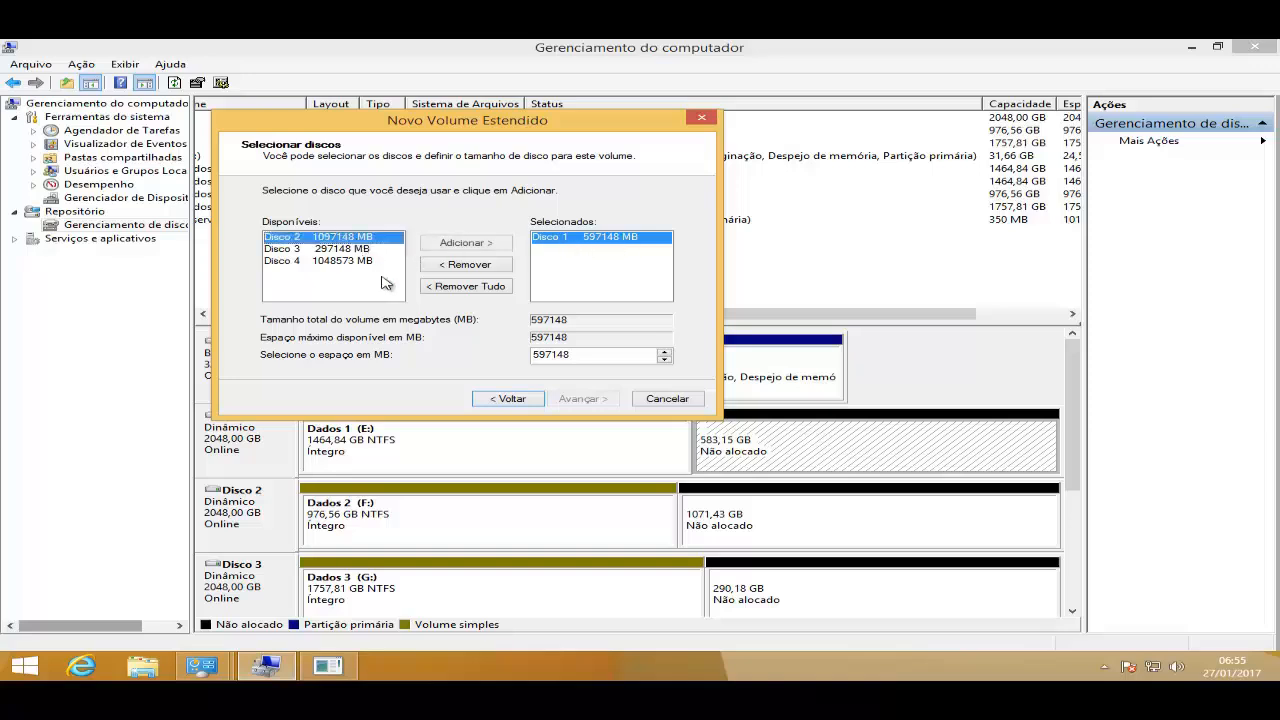
left_click(466, 246)
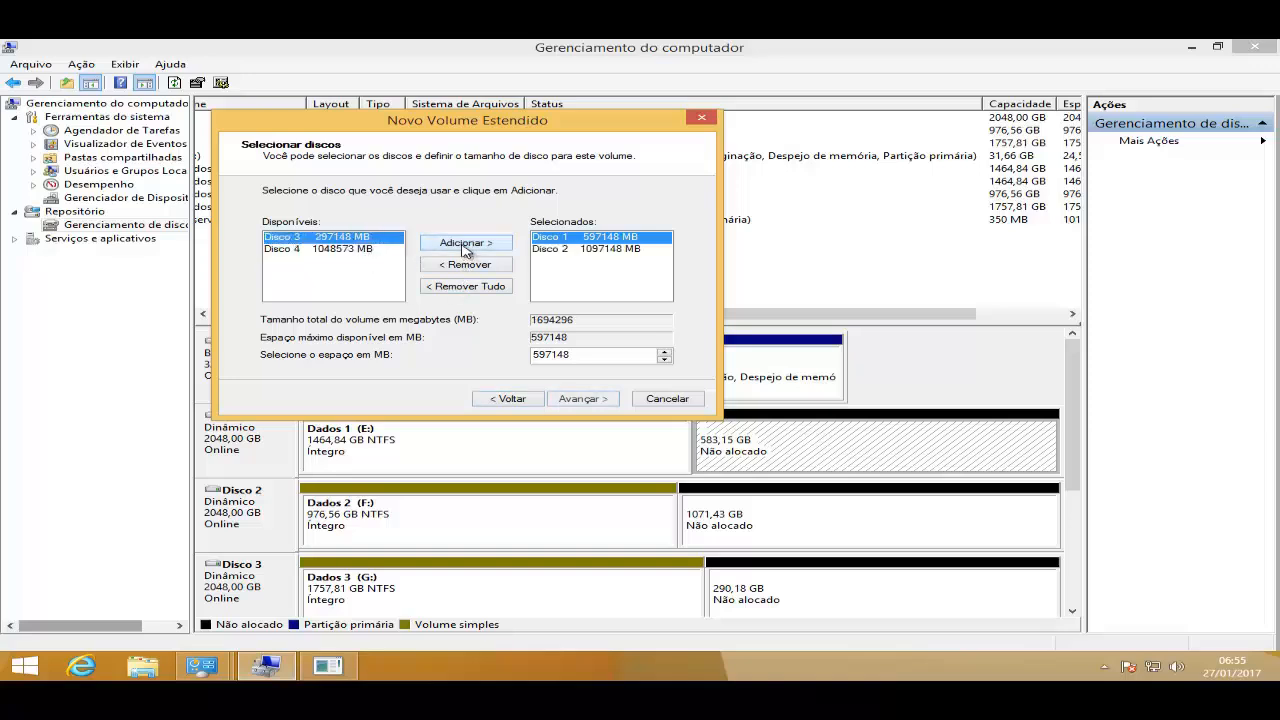
left_click(460, 246)
- Set the space used from Disco 1 for the extended volume to 400000 MB
left_click(604, 249)
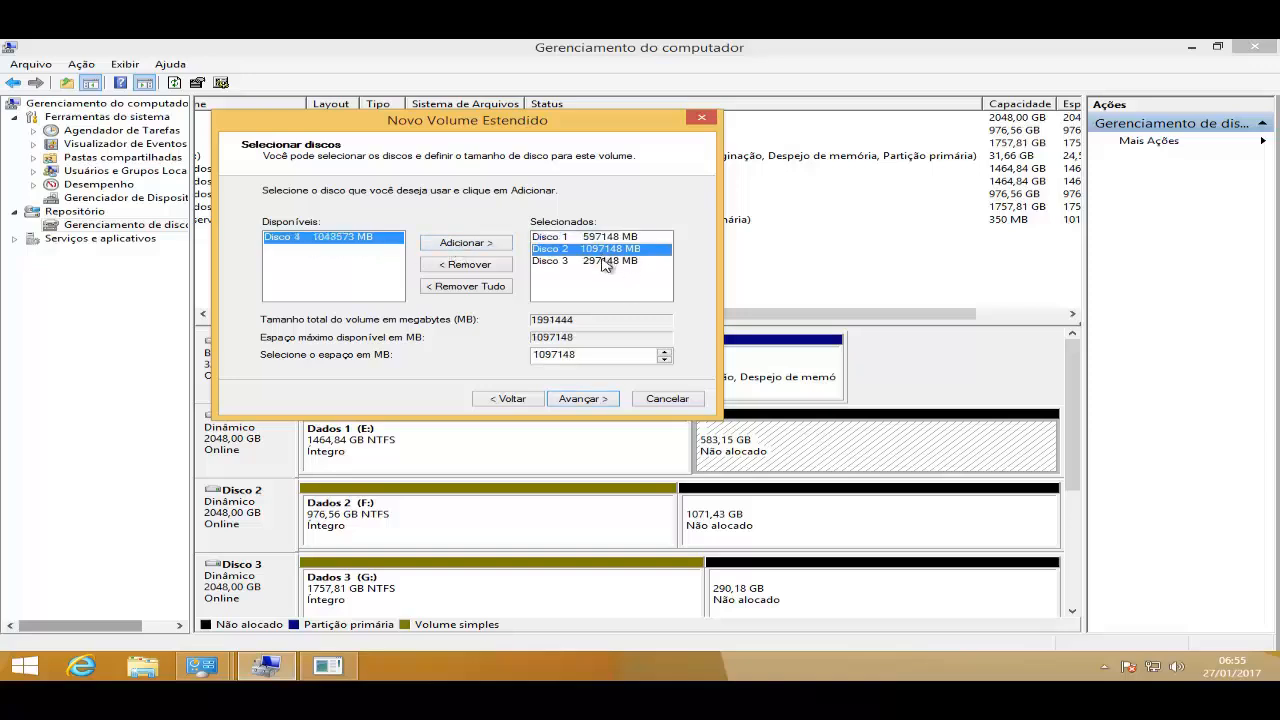
left_click(605, 261)
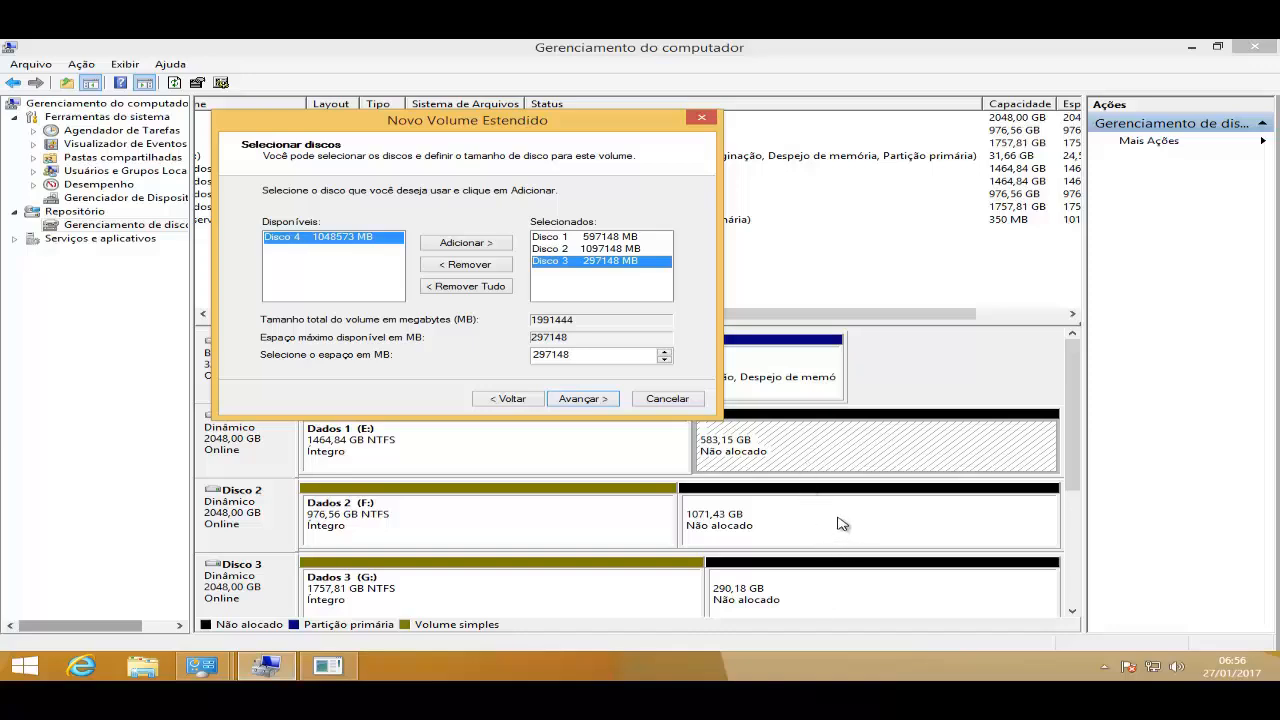
left_click(610, 238)
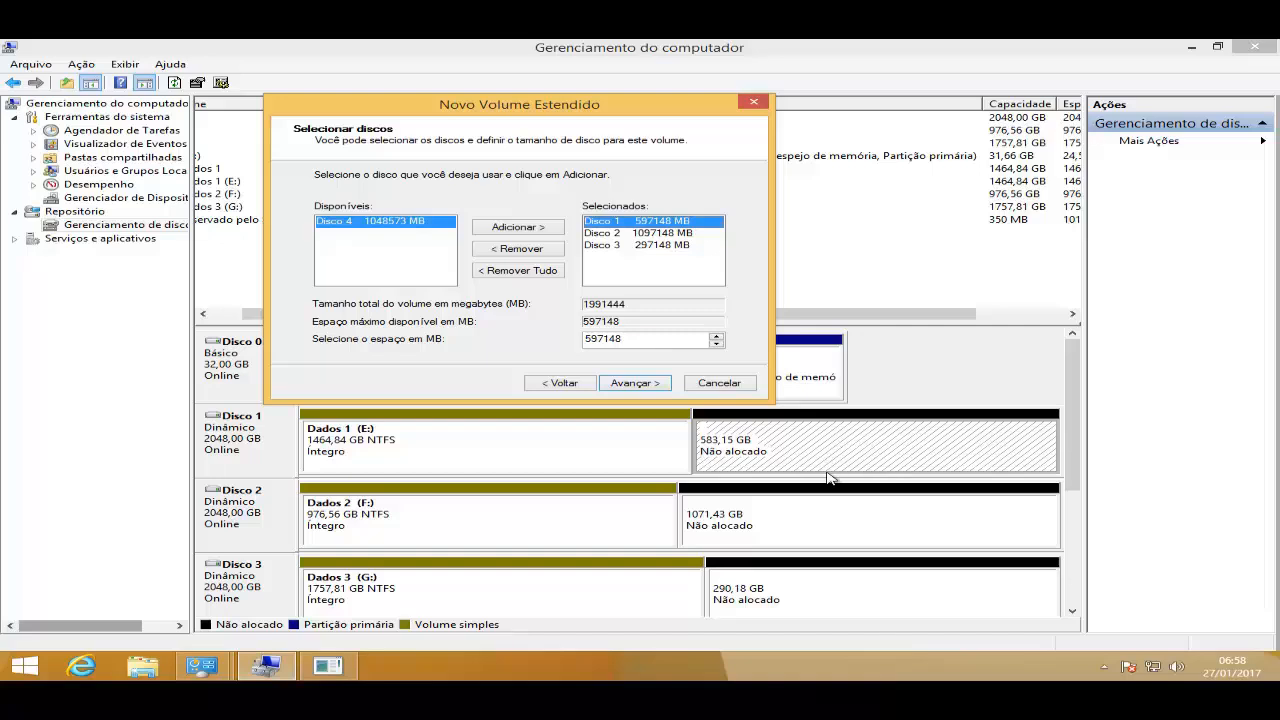
left_click(615, 232)
left_click(612, 222)
double_click(642, 340)
type("400000")
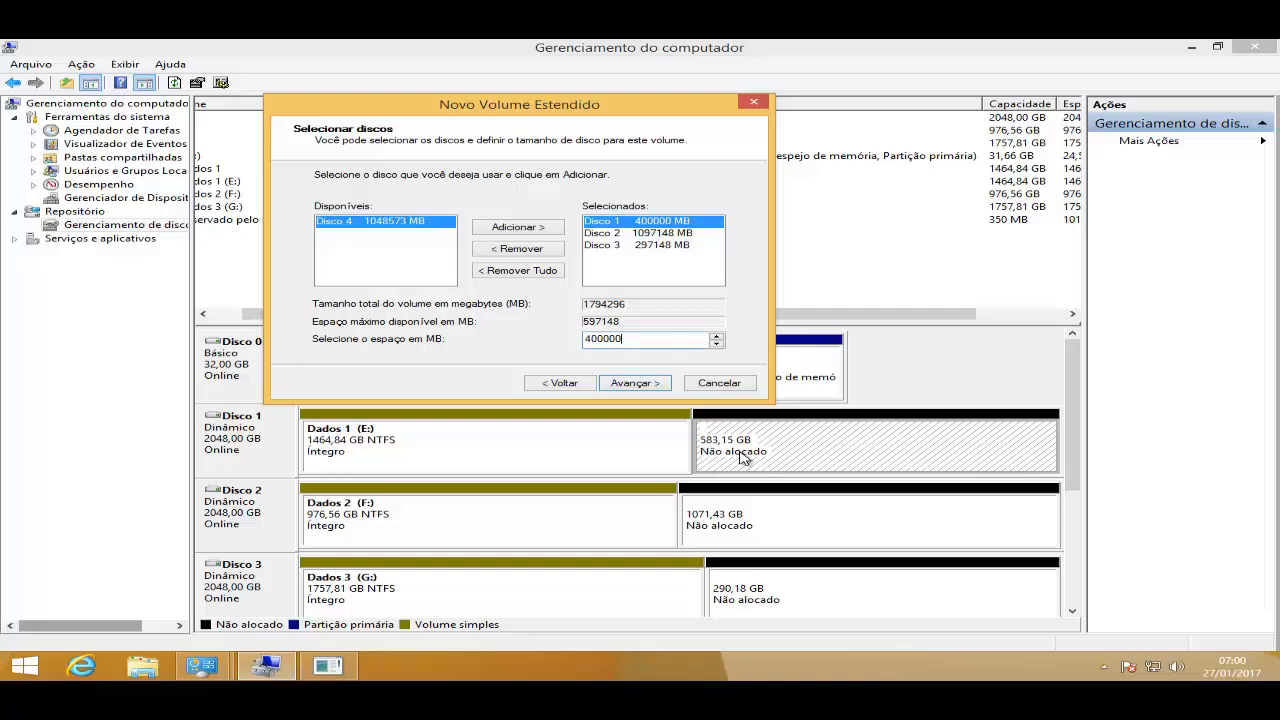
- Set the space used from Disco 3 for the extended volume to 100000 MB
left_click(665, 233)
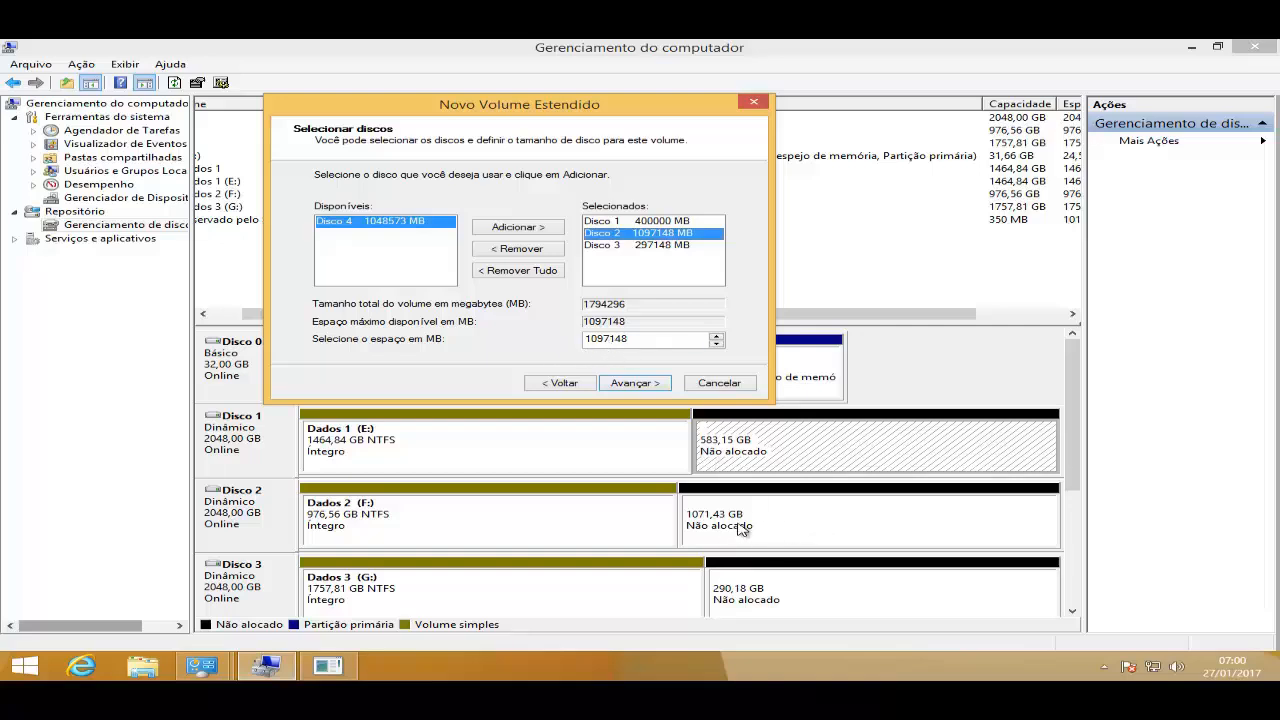
left_click(621, 249)
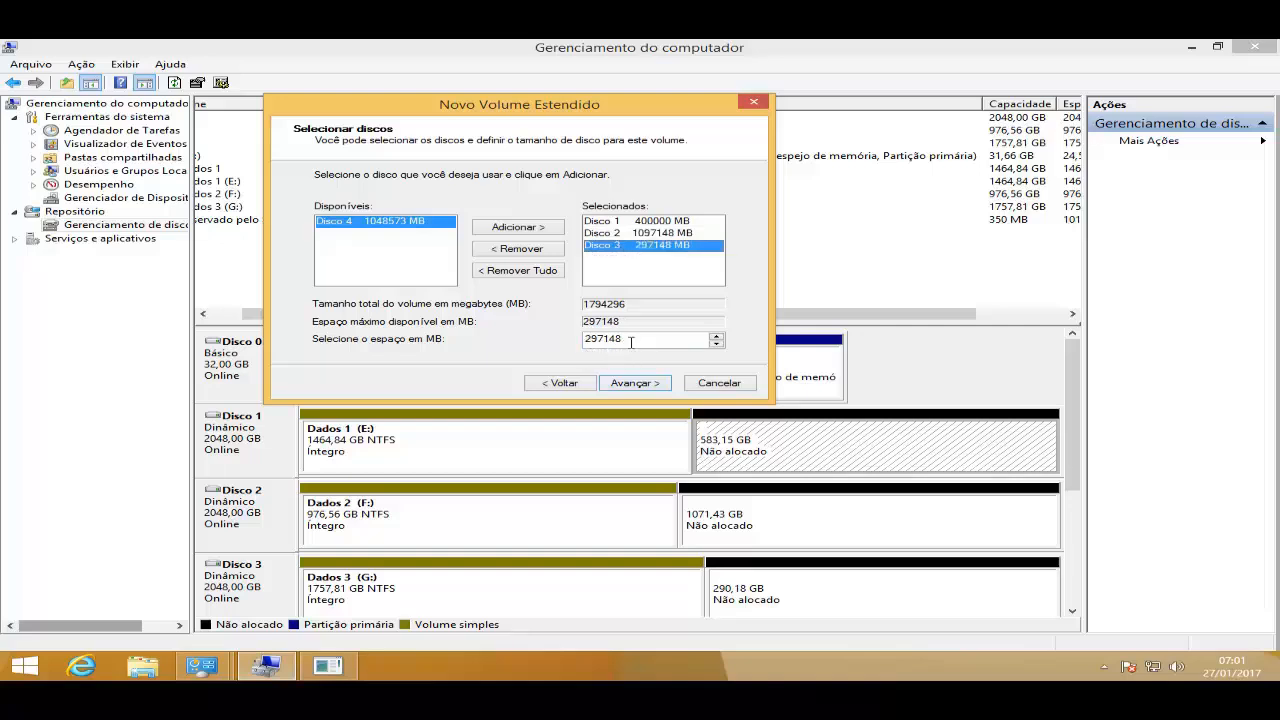
left_click(632, 340)
key("BackSpace")
key("BackSpace")
key("BackSpace")
key("BackSpace")
key("BackSpace")
key("BackSpace")
type("100000")
left_click_drag(632, 342, 533, 326)
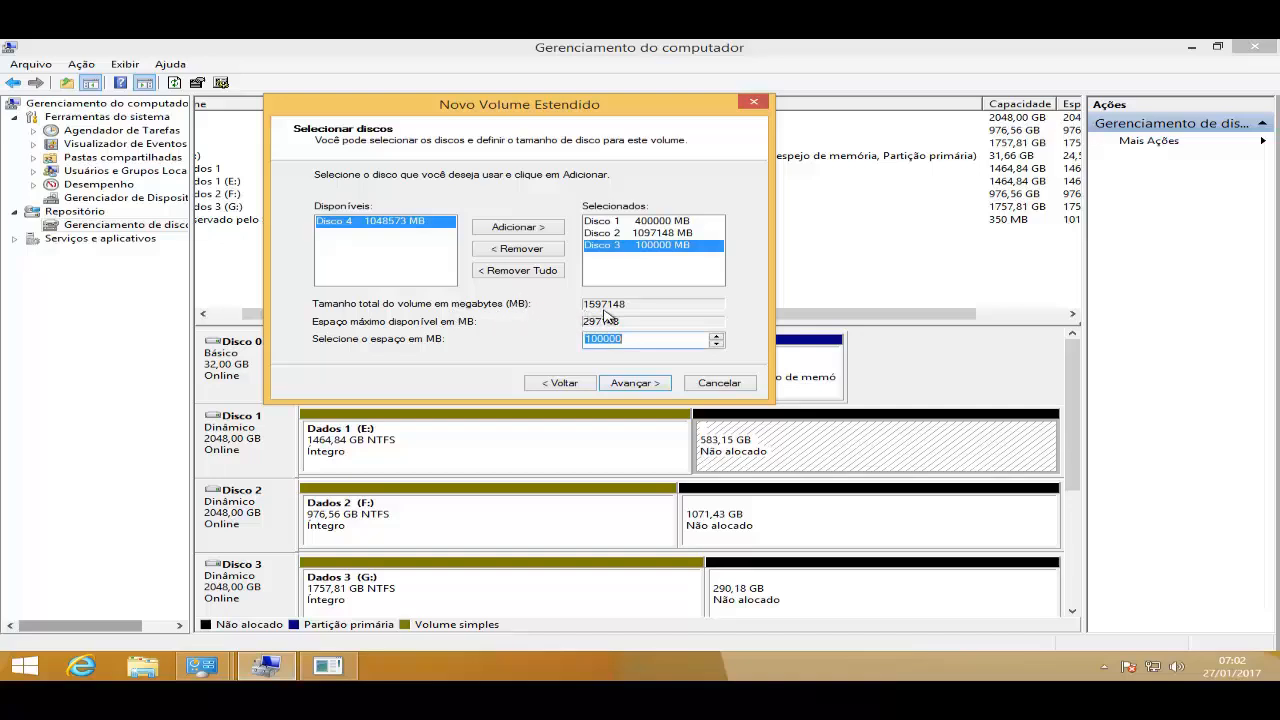
- Continue the wizard, assigning drive letter H to the new volume
left_click(640, 383)
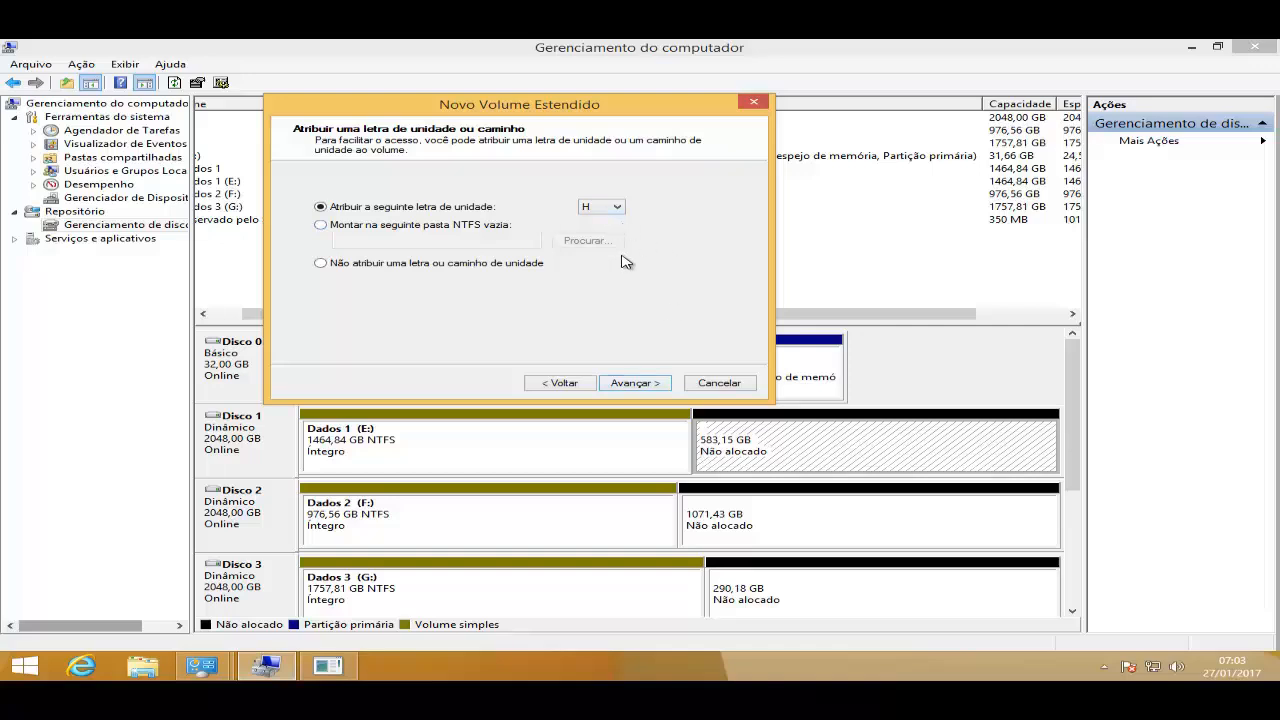
left_click(650, 386)
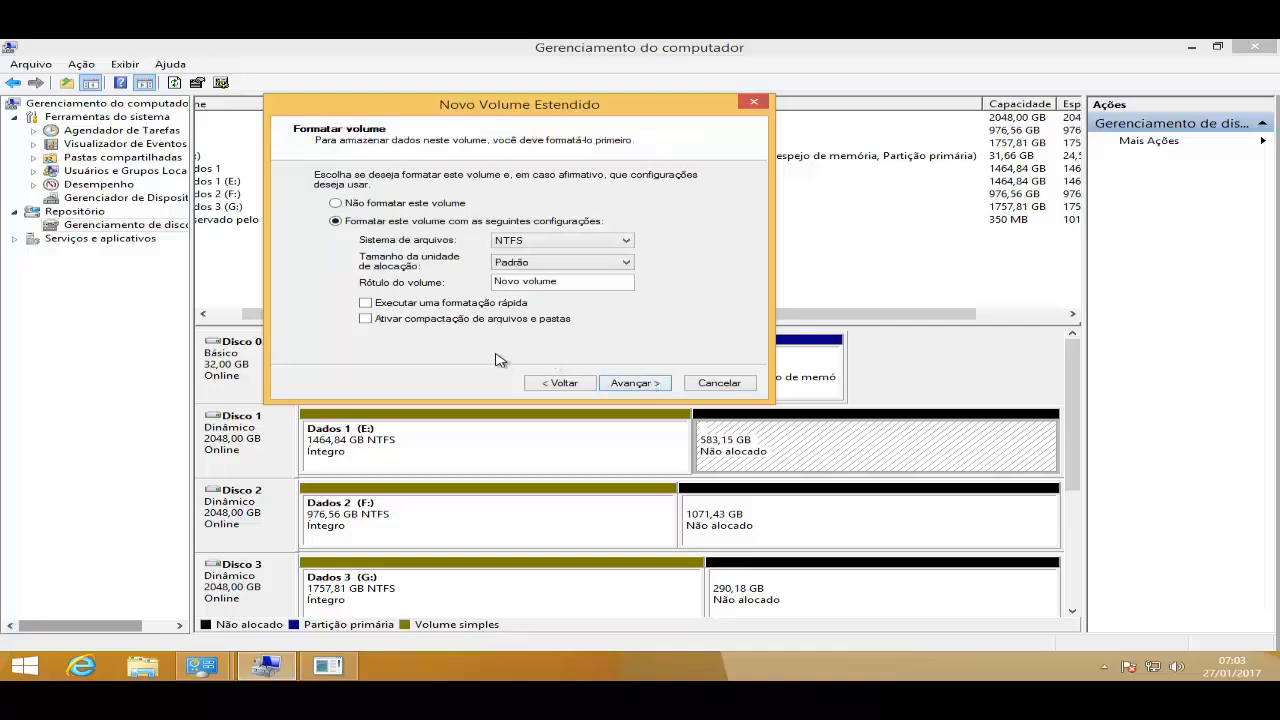
- Format the volume as NTFS with quick format and label Extendido, then finish the wizard
left_click(424, 307)
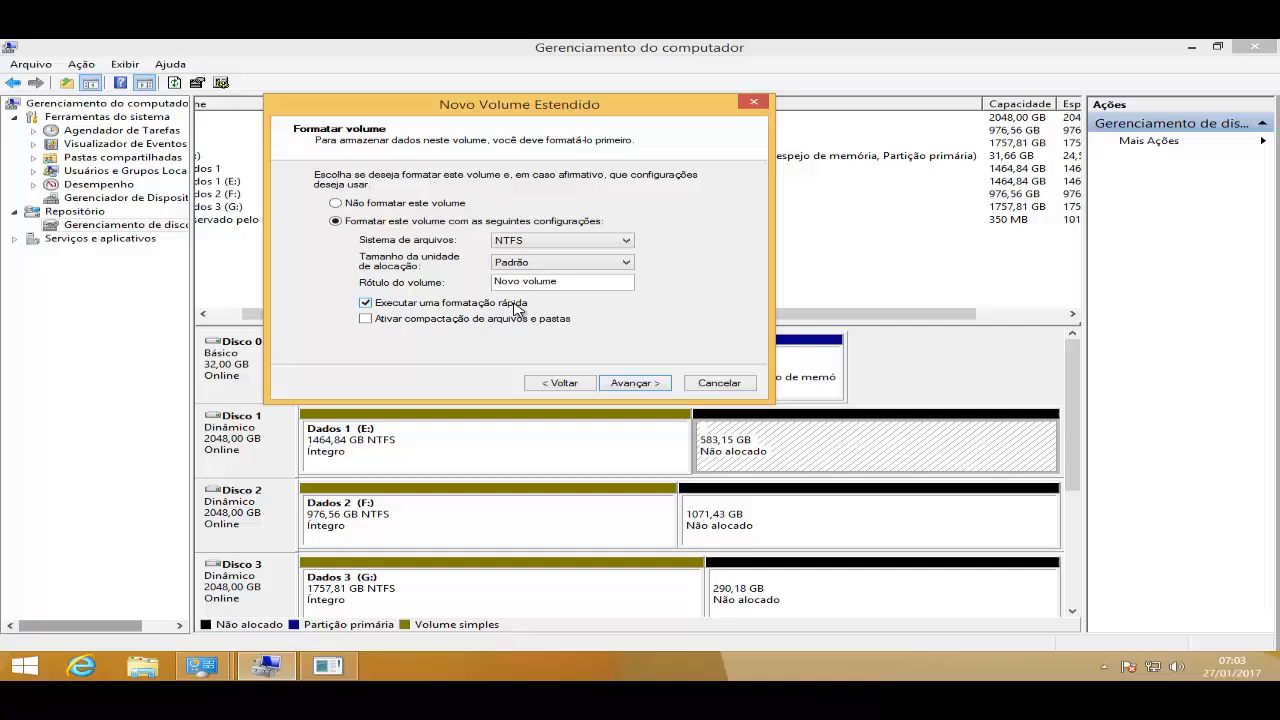
left_click(566, 283)
left_click(655, 386)
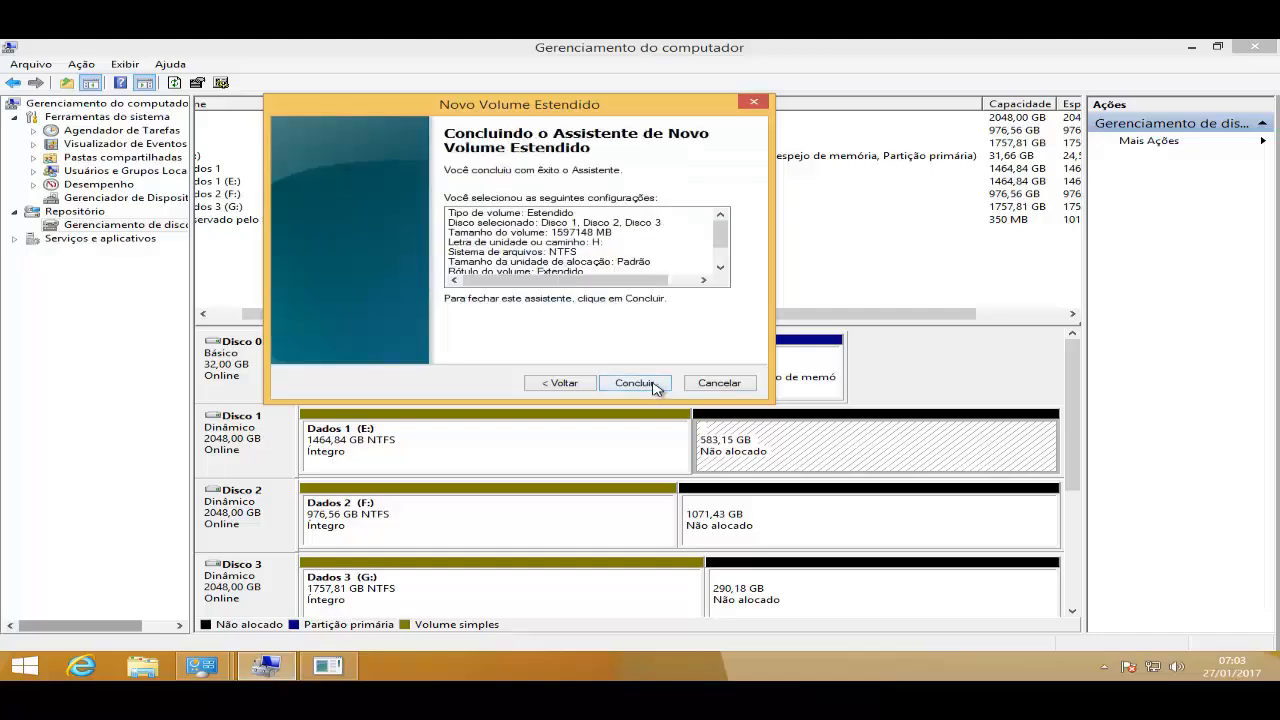
left_click(655, 386)
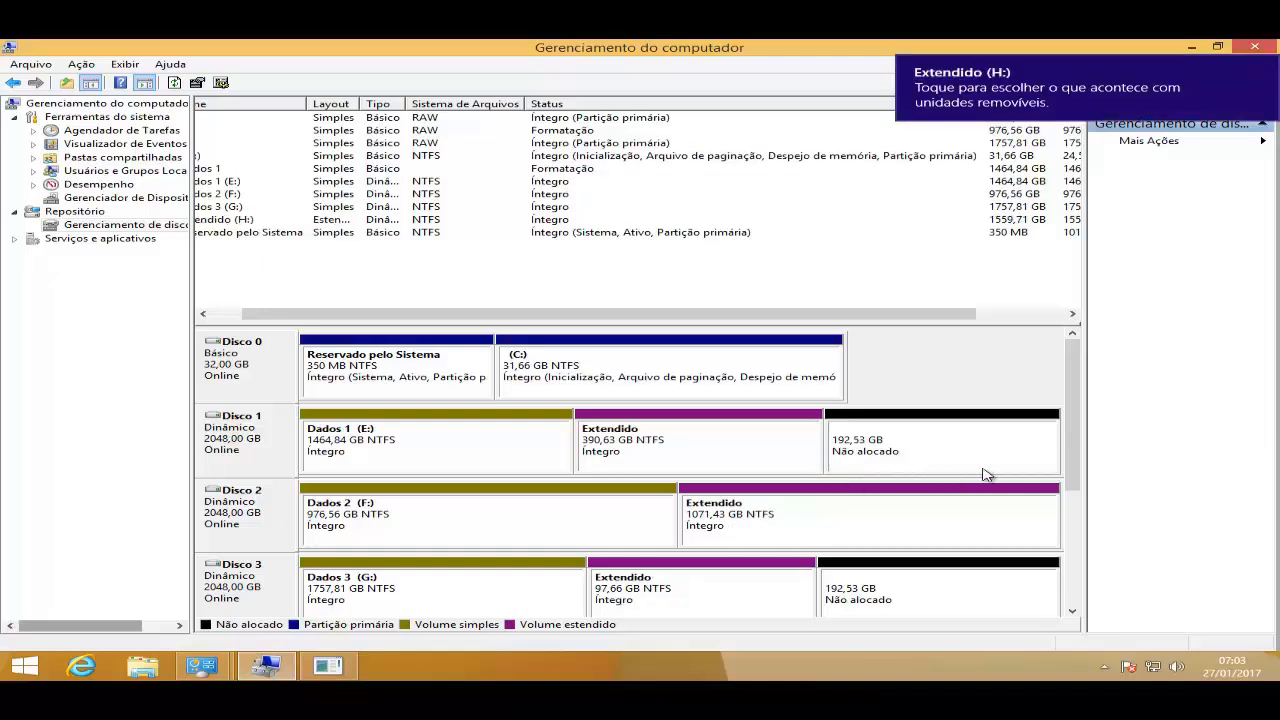
- Open the Extend Volume wizard for the Extendido (H:) spanned volume on Disco 1
mouse_move(1078, 432)
left_mouse_down()
mouse_move(1075, 464)
mouse_move(1072, 430)
left_mouse_up()
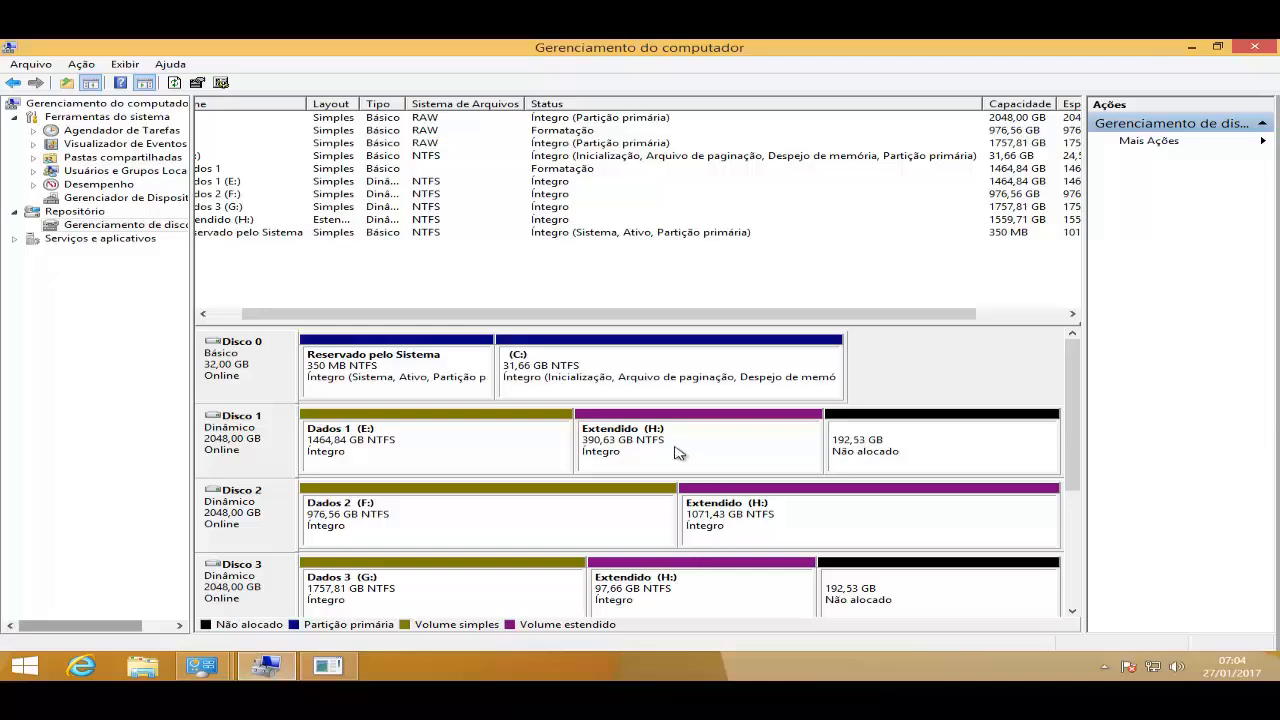
left_click_drag(703, 320, 672, 320)
left_click(250, 219)
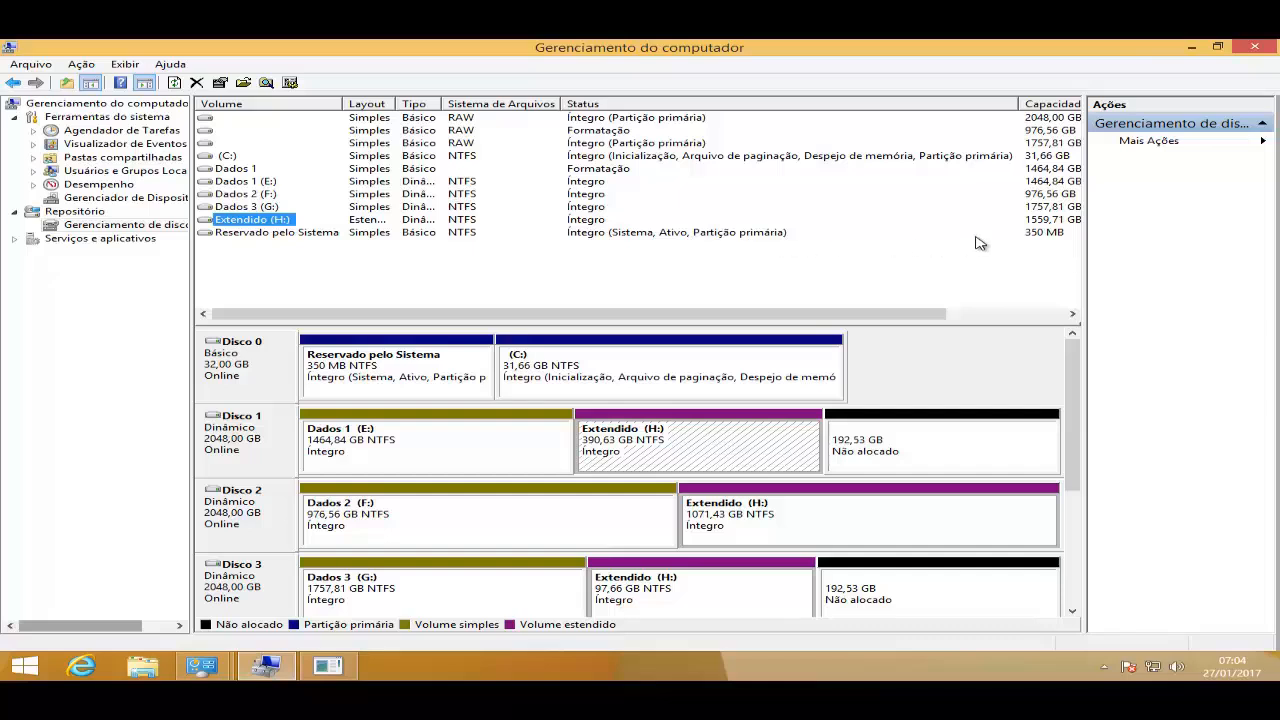
left_click(1026, 221)
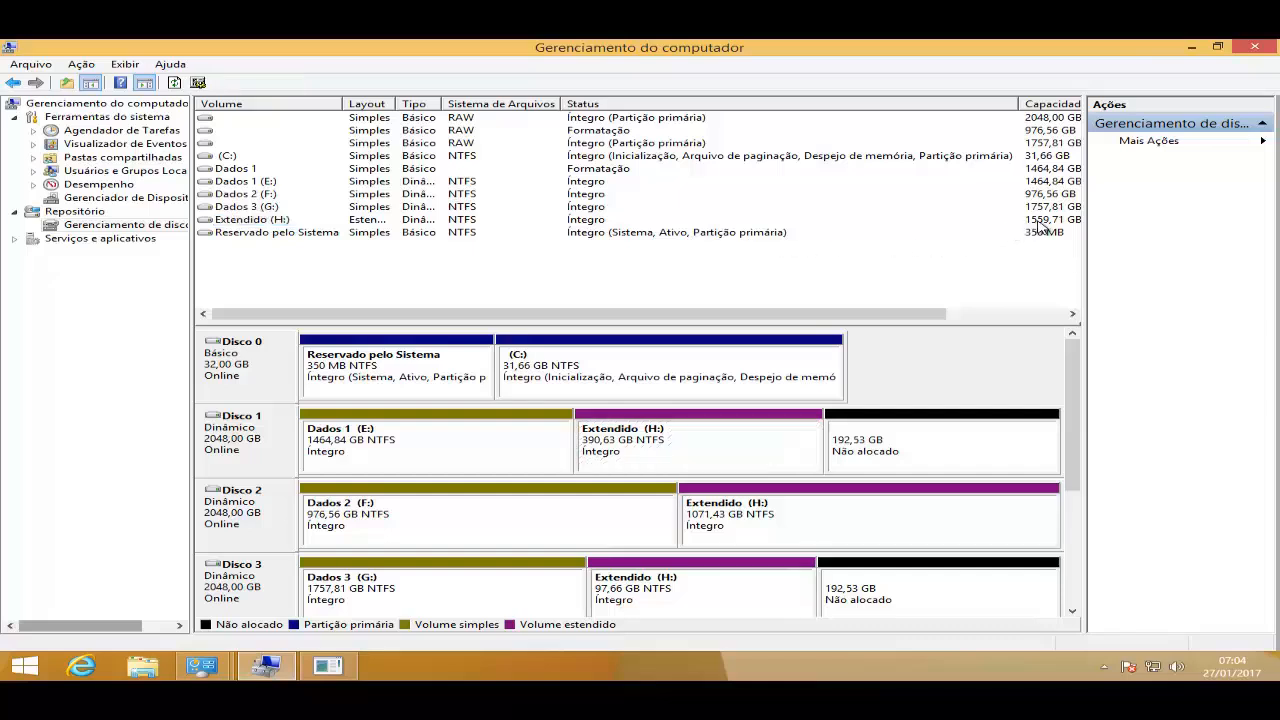
left_click(1038, 222)
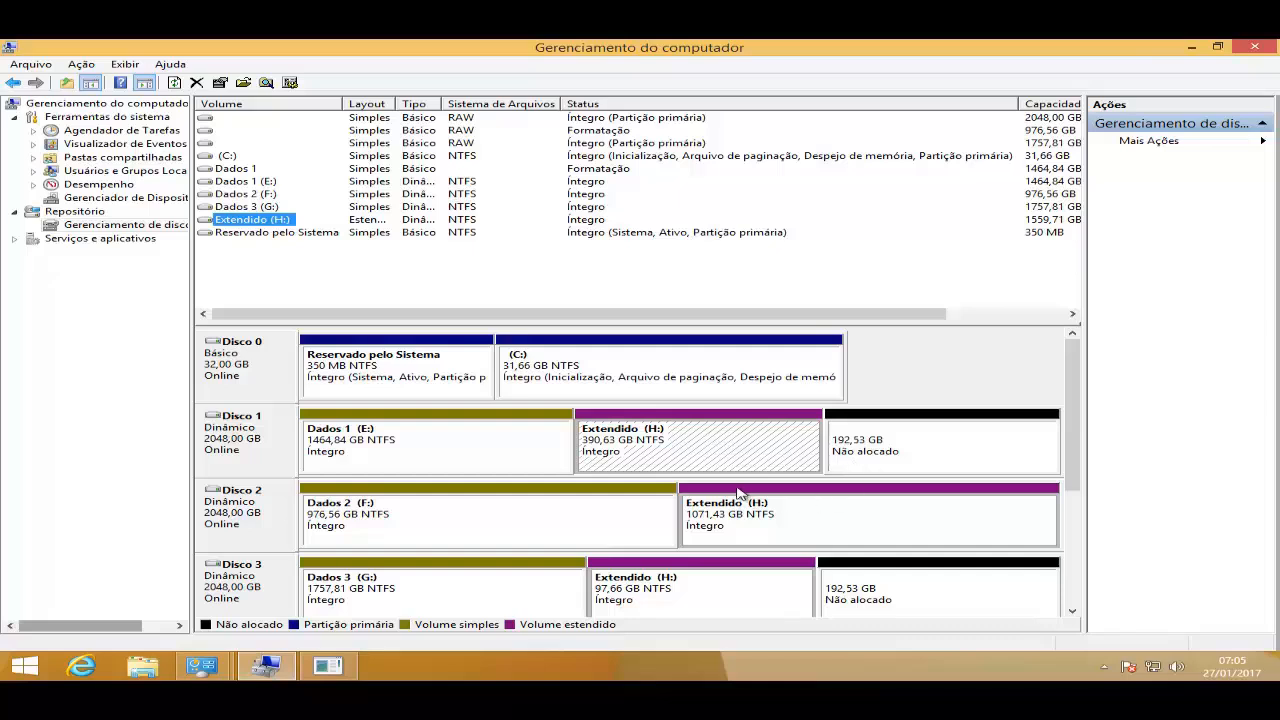
right_click(689, 447)
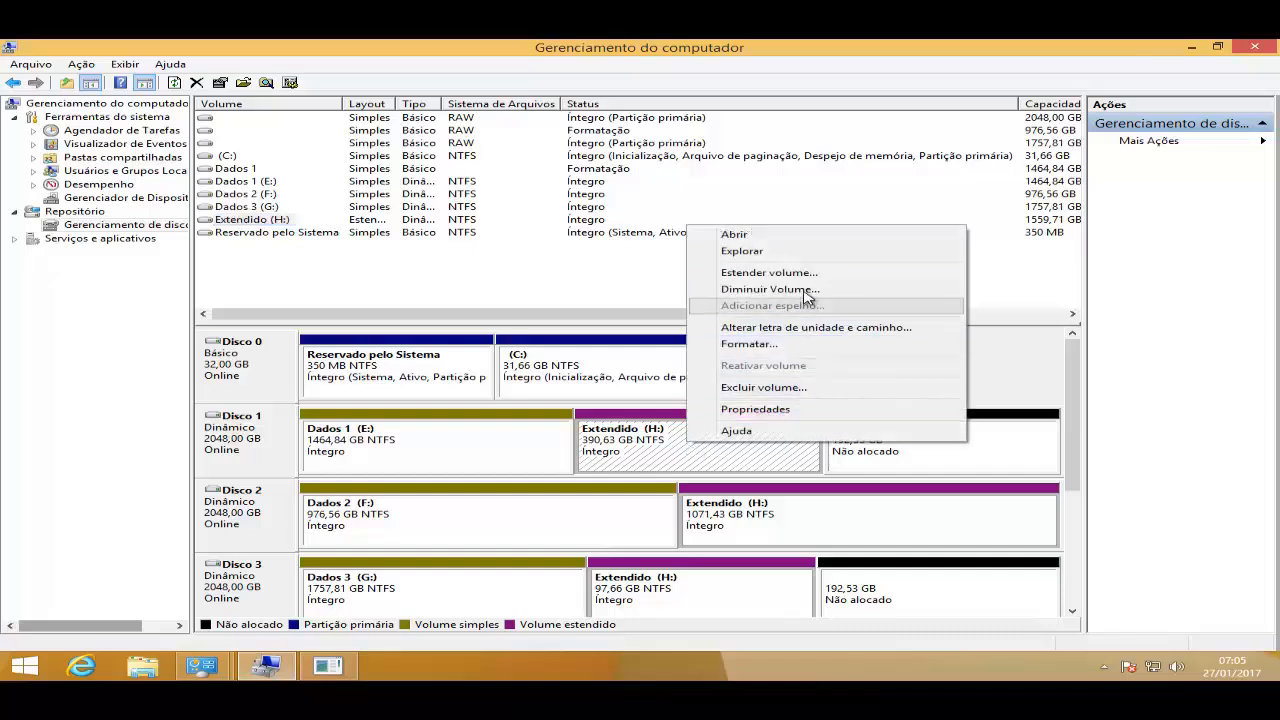
left_click(803, 276)
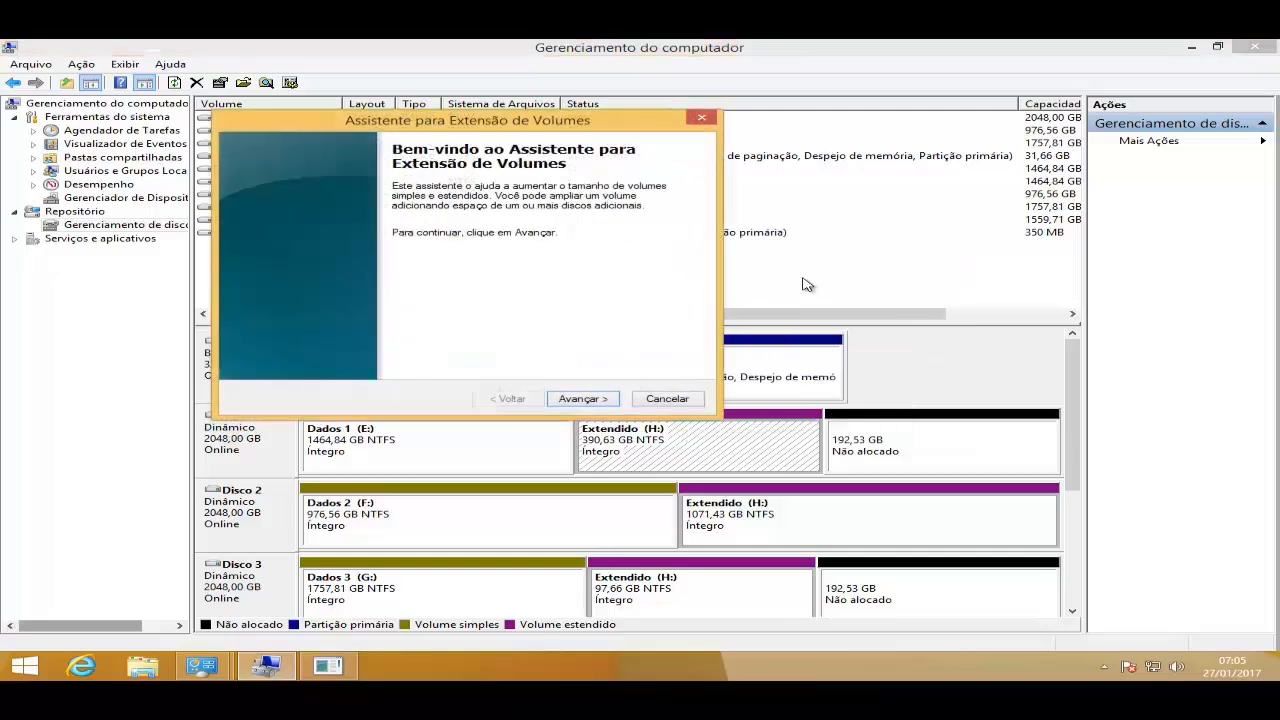
left_click(598, 399)
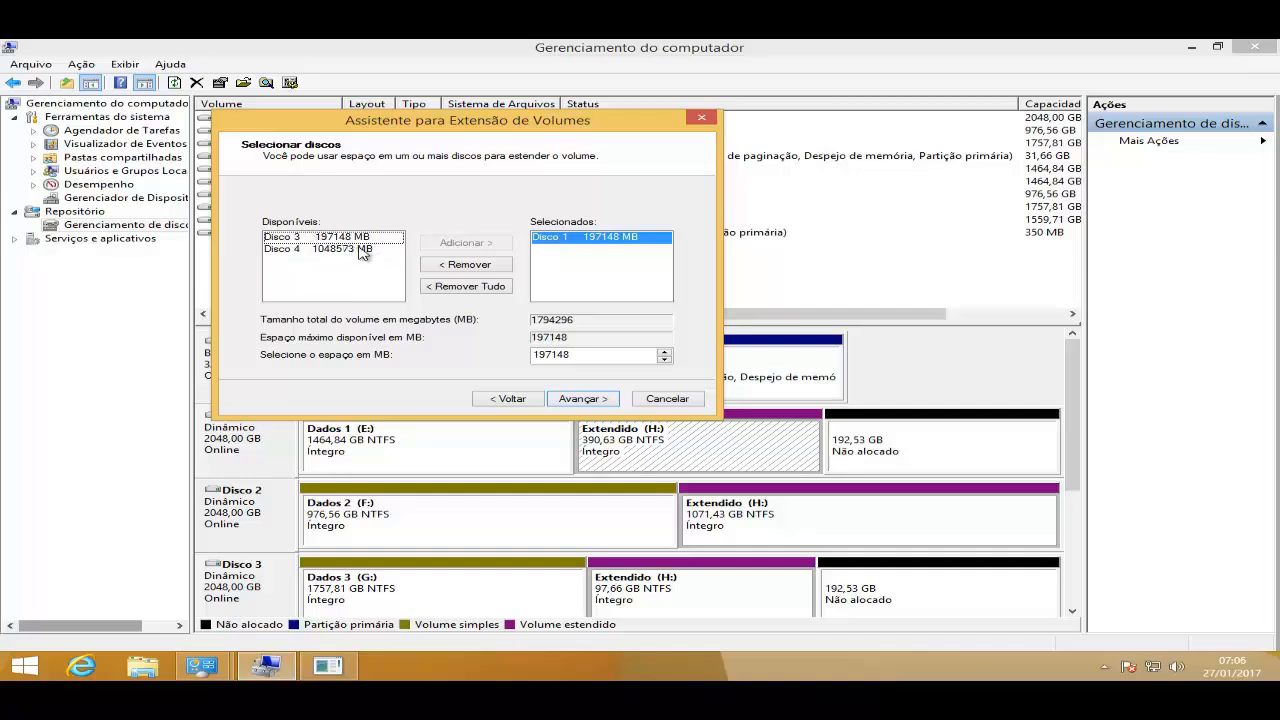
- Add Disco 3 to the selected disks and extend the volume by 197148 MB per disk, finishing the wizard
left_click(556, 245)
left_click(358, 238)
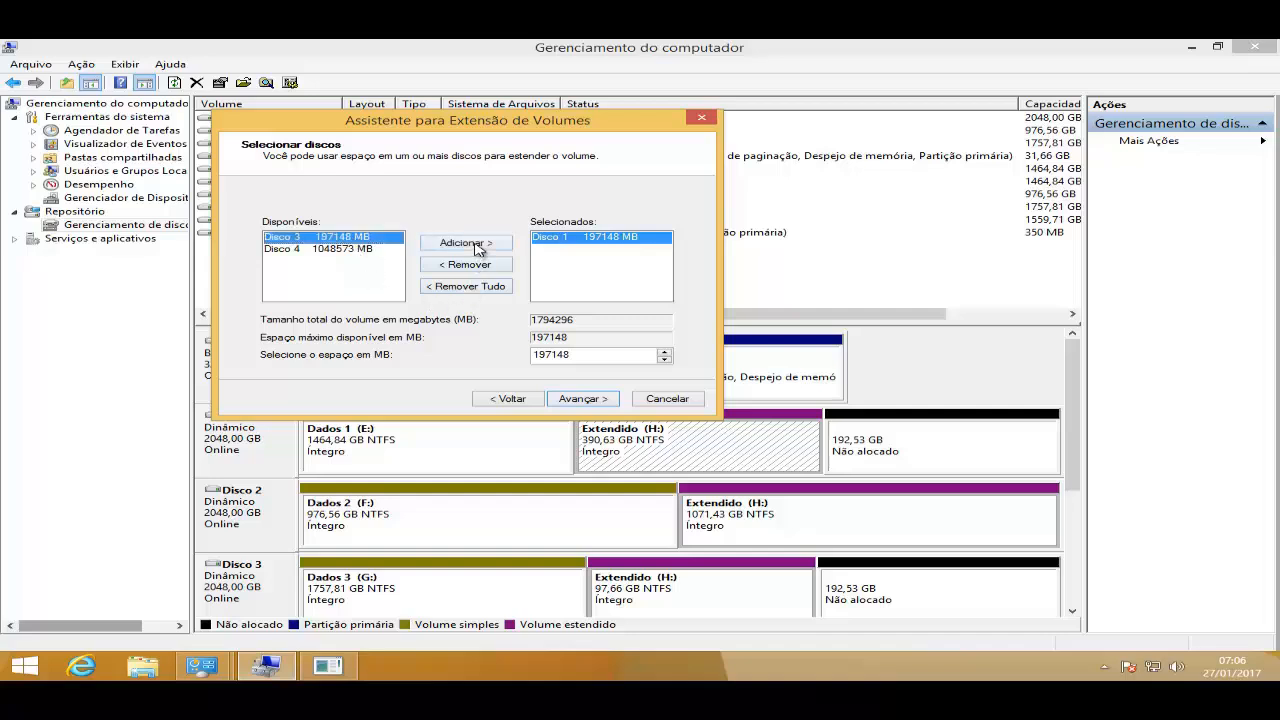
left_click(477, 245)
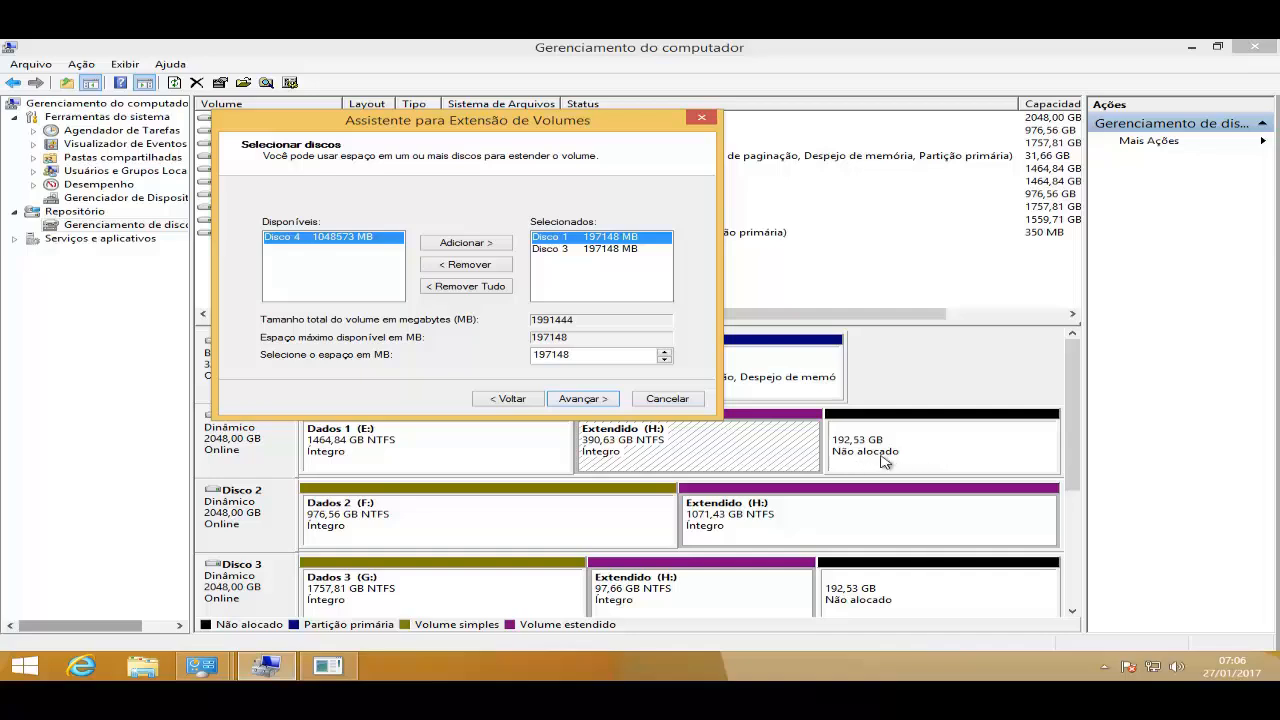
left_click(563, 249)
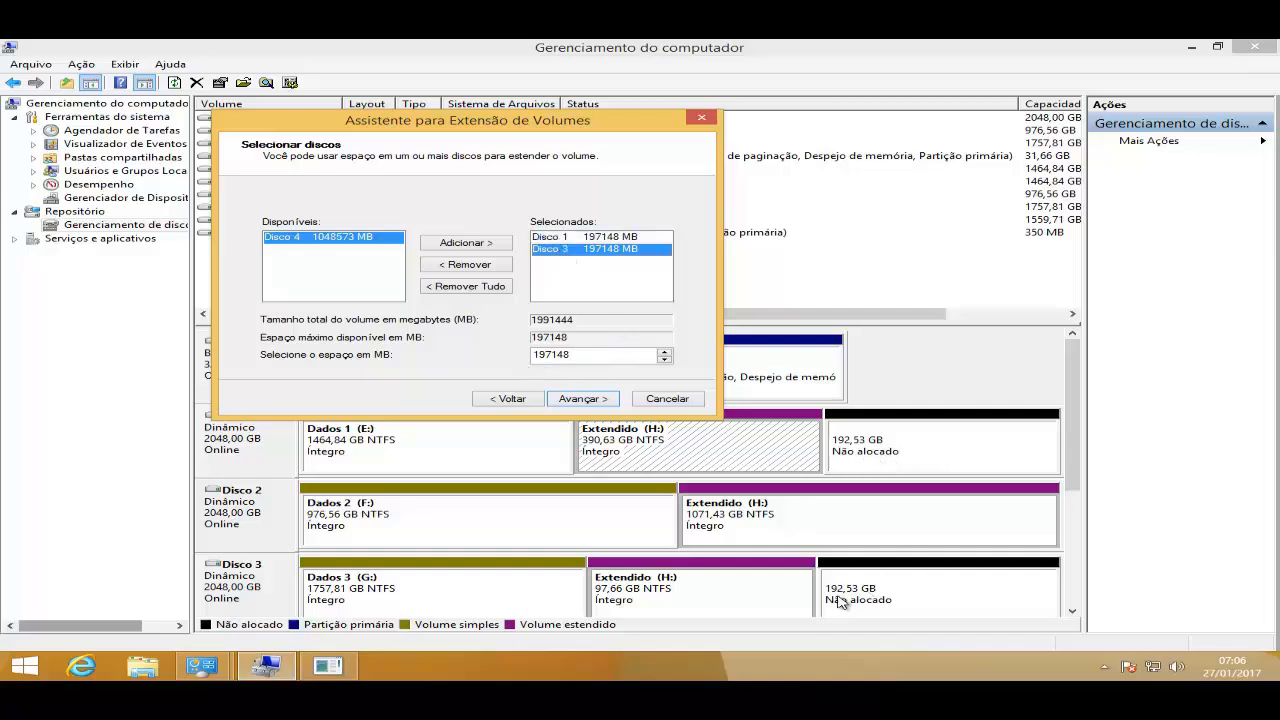
left_click(594, 402)
left_click(584, 399)
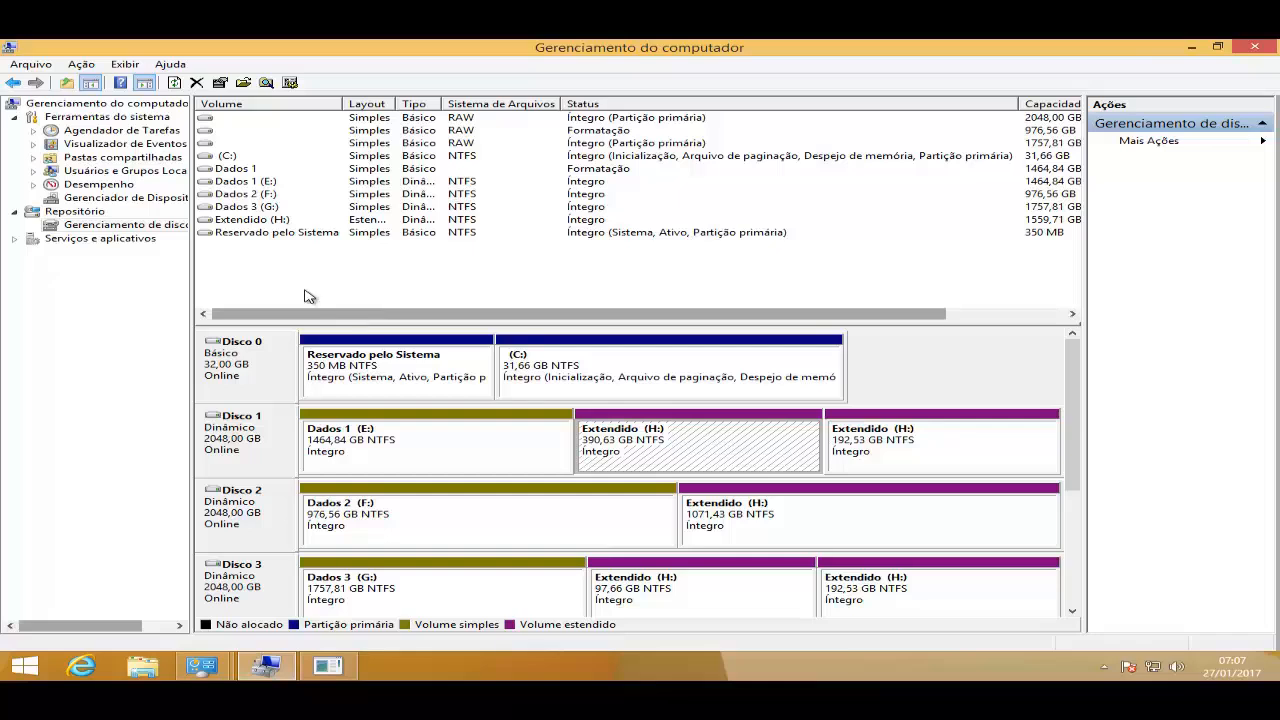
- Delete the Extendido (H:) spanned volume, confirming the data-loss warning
left_click(258, 221)
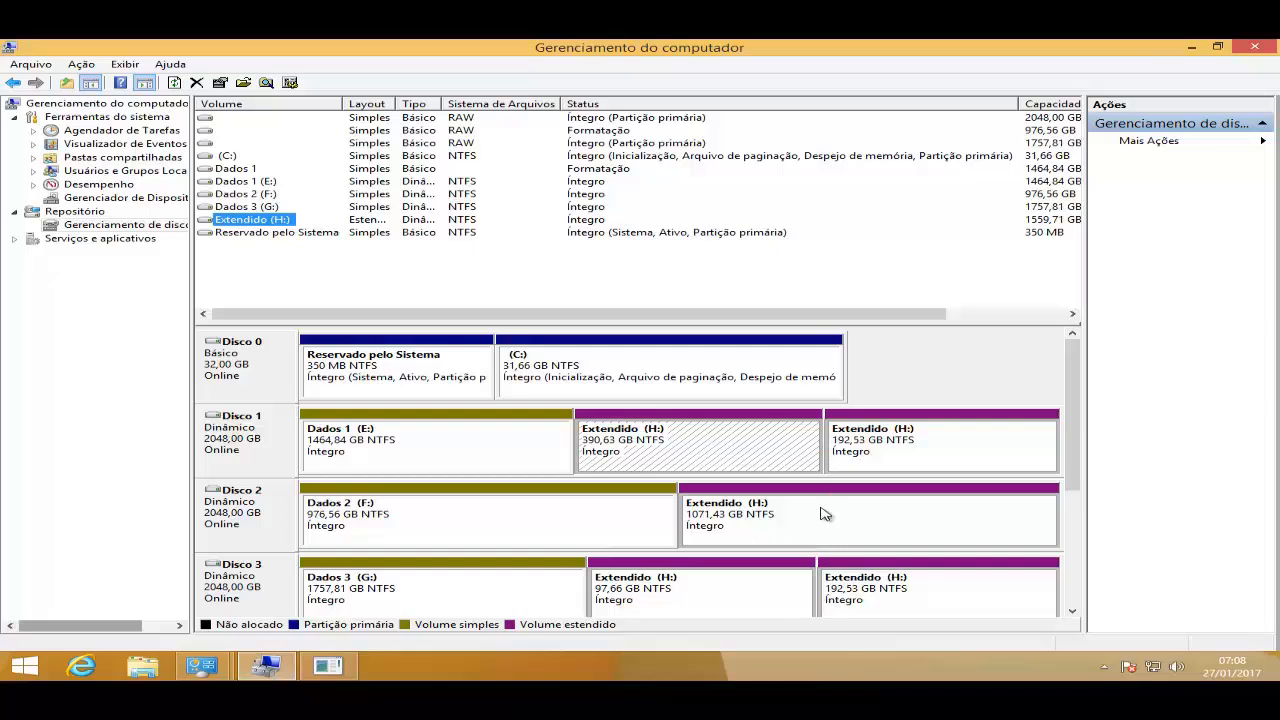
right_click(691, 443)
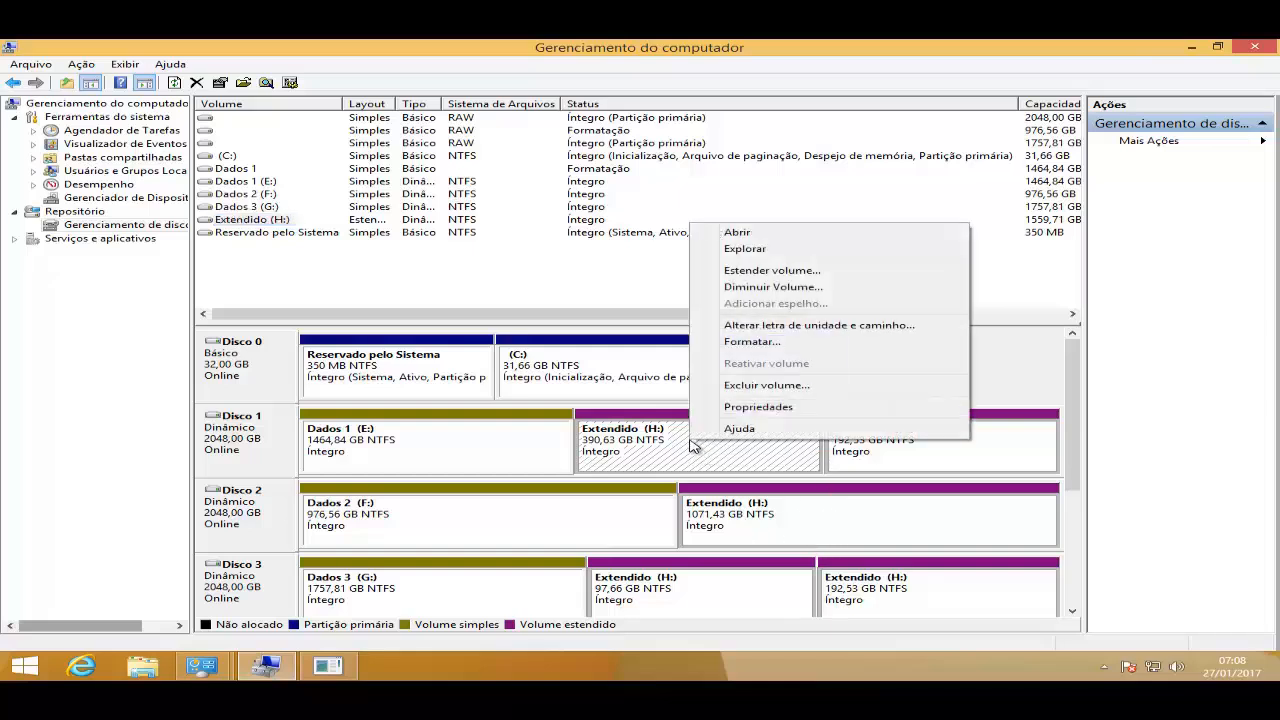
left_click(770, 387)
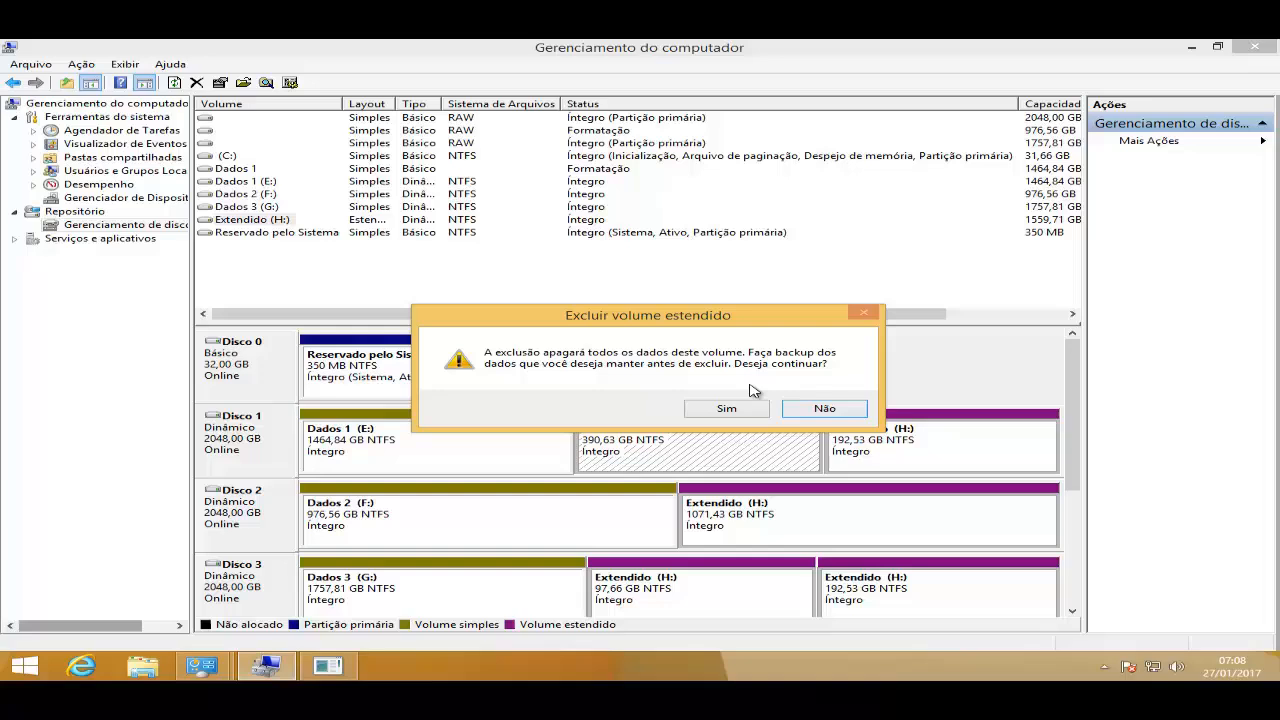
left_click(726, 409)
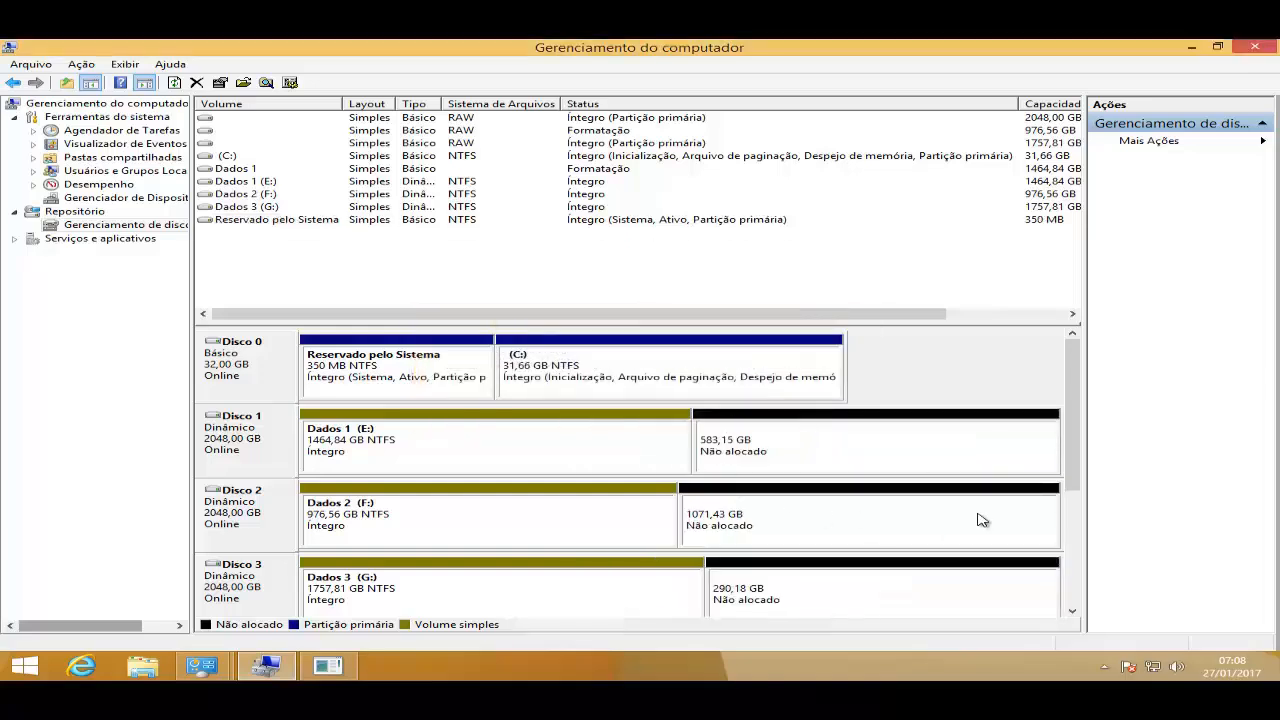
- Open a command prompt by running cmd from the Run dialog
left_click_drag(1075, 453, 1074, 503)
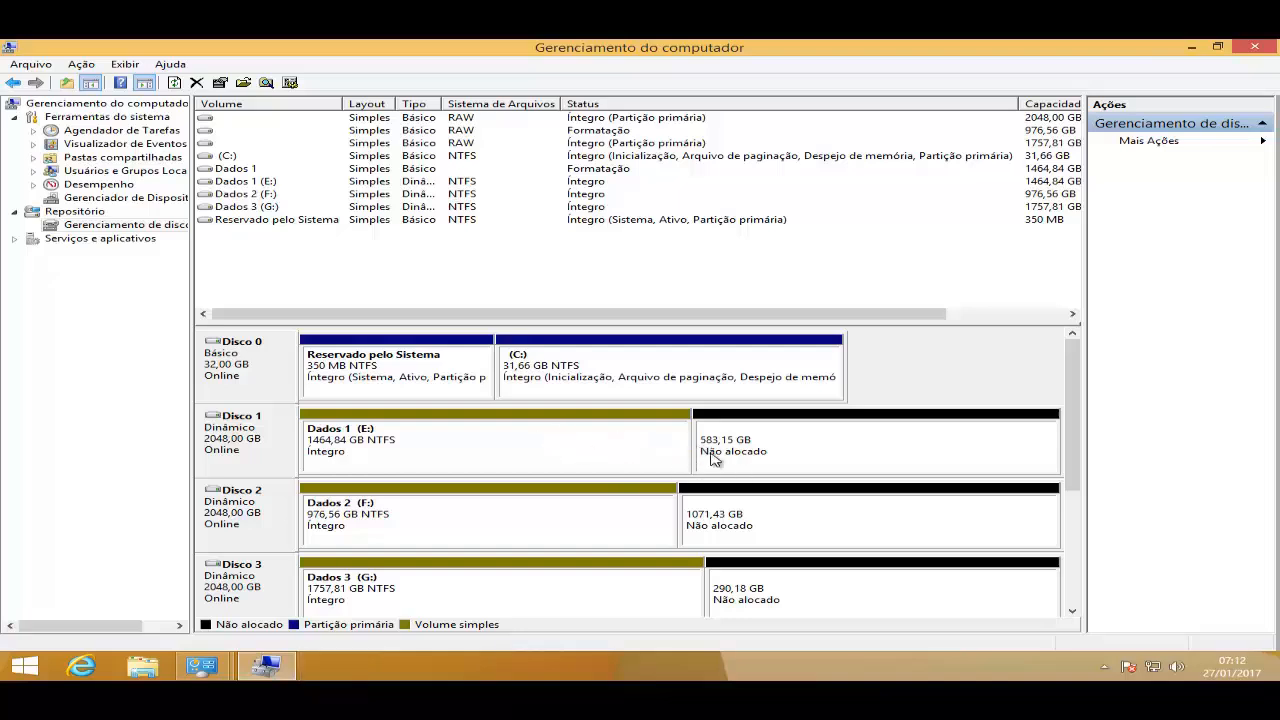
right_click(33, 675)
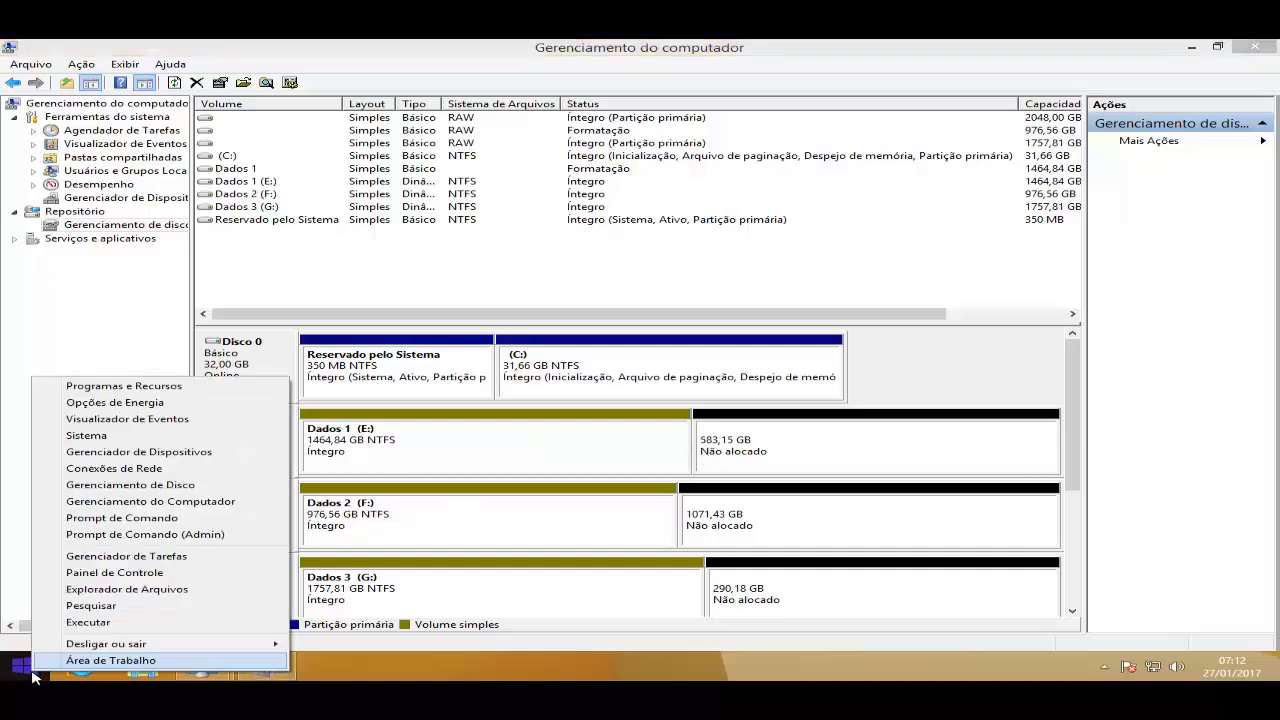
left_click(85, 621)
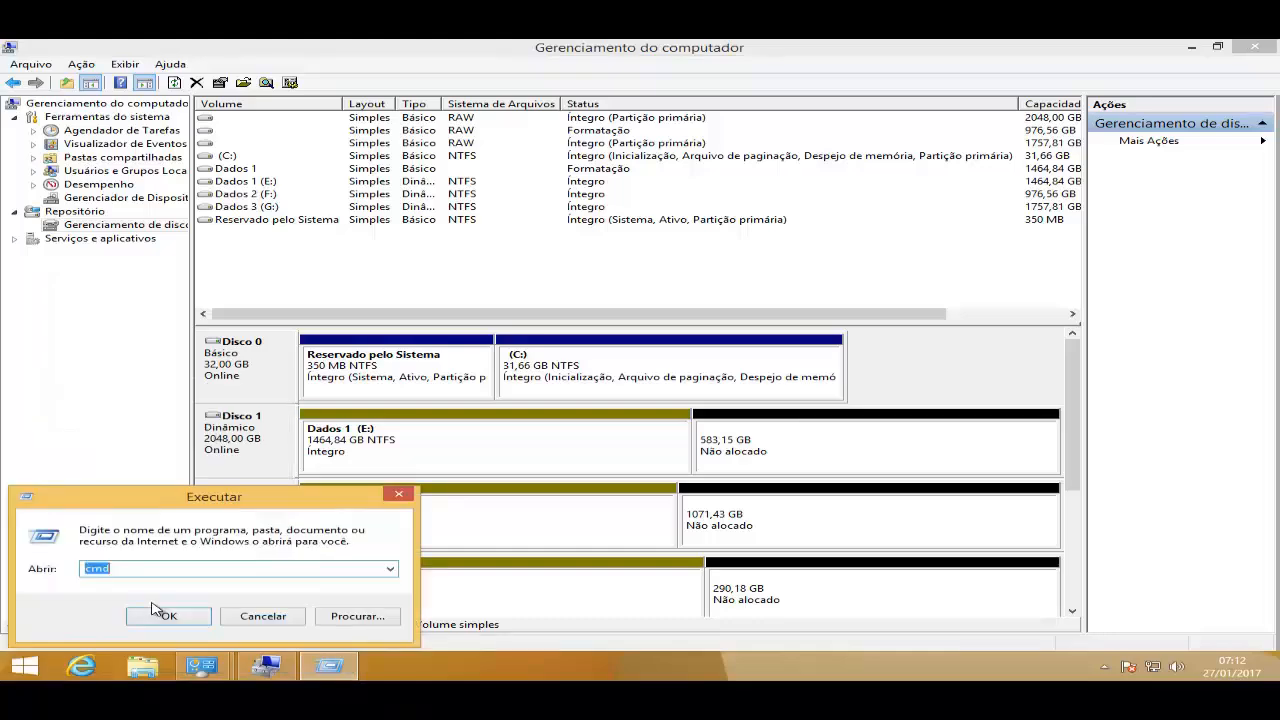
left_click(173, 567)
left_click(169, 616)
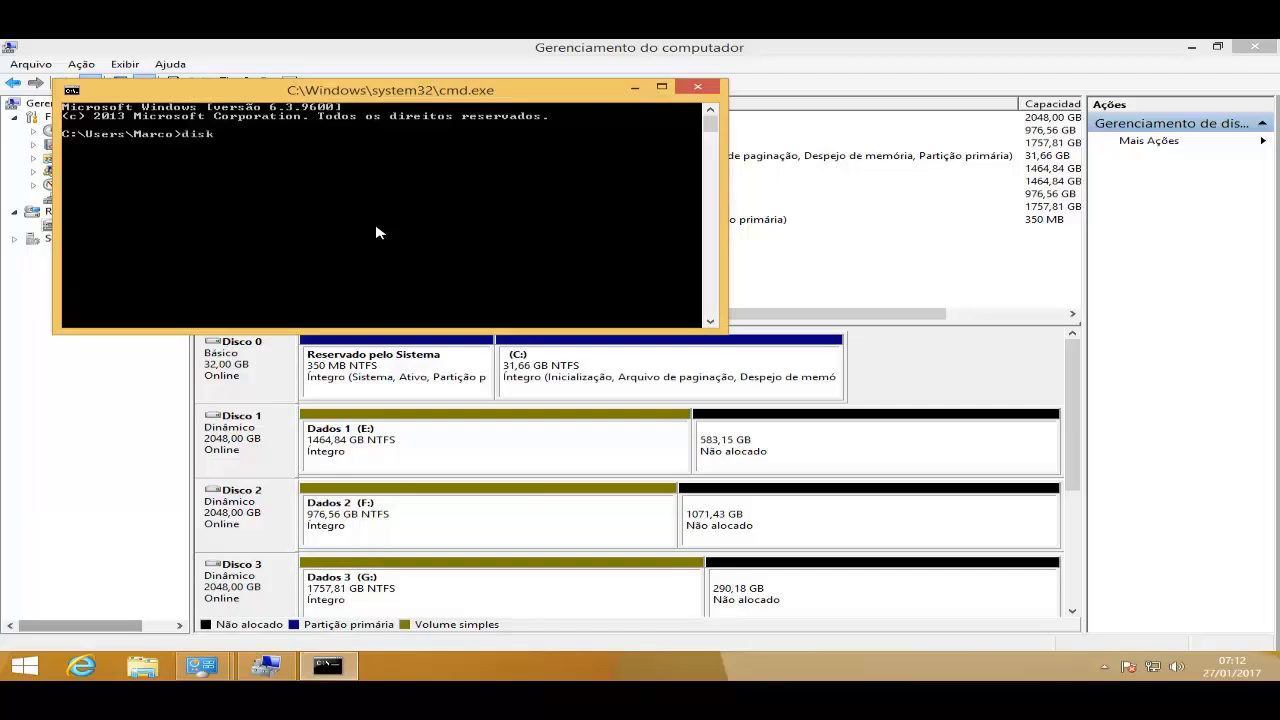
- Launch DiskPart from the command prompt with administrator approval and close the command prompt window
type("diskpart")
key("Return")
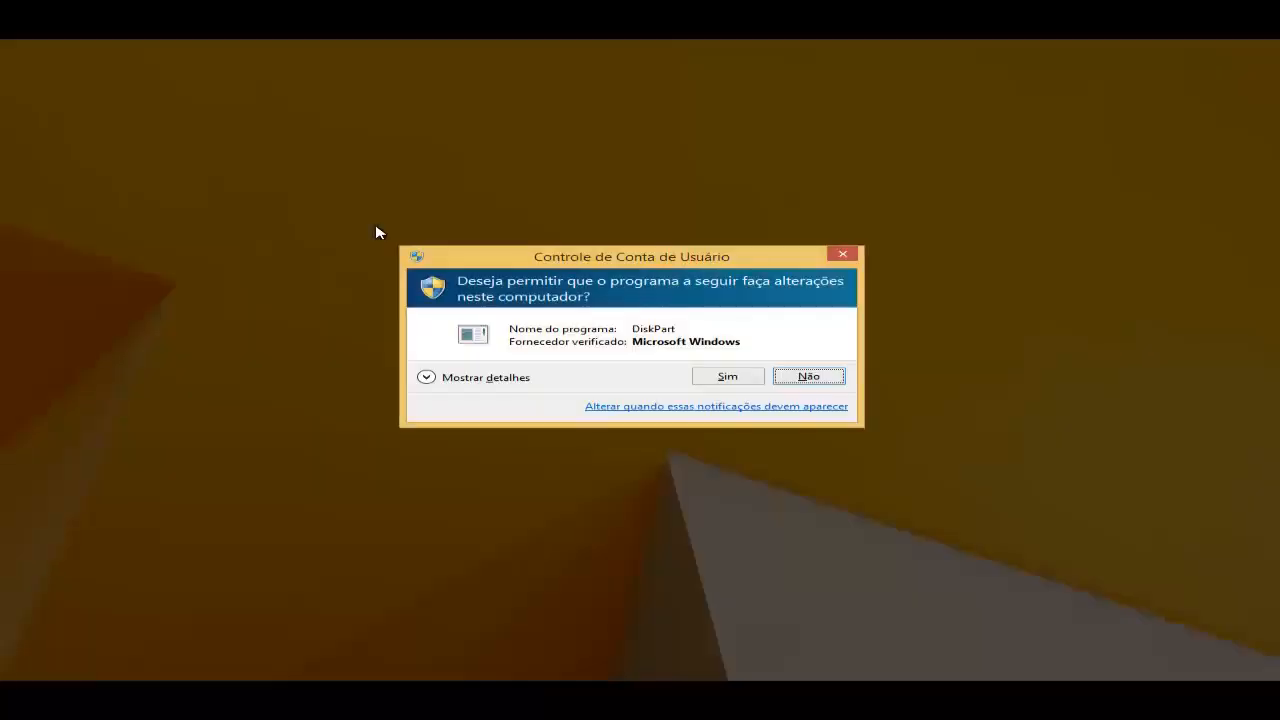
key("Return")
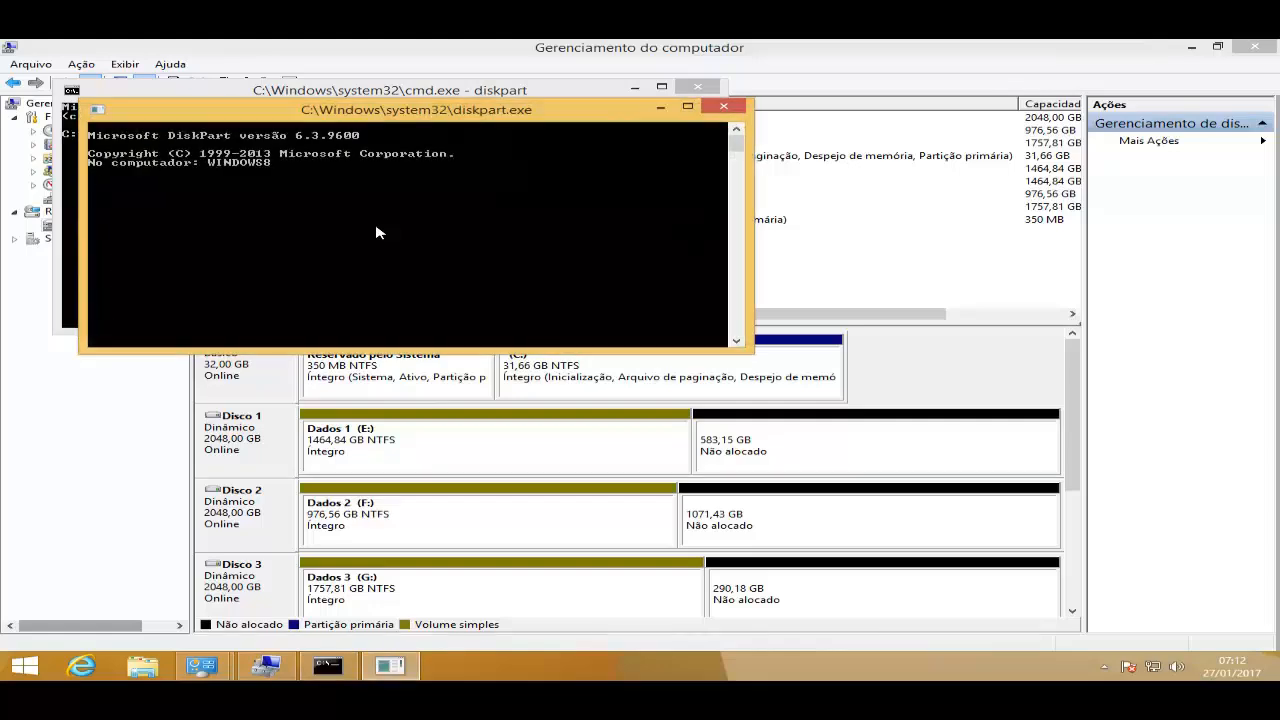
left_click(723, 106)
left_click(697, 87)
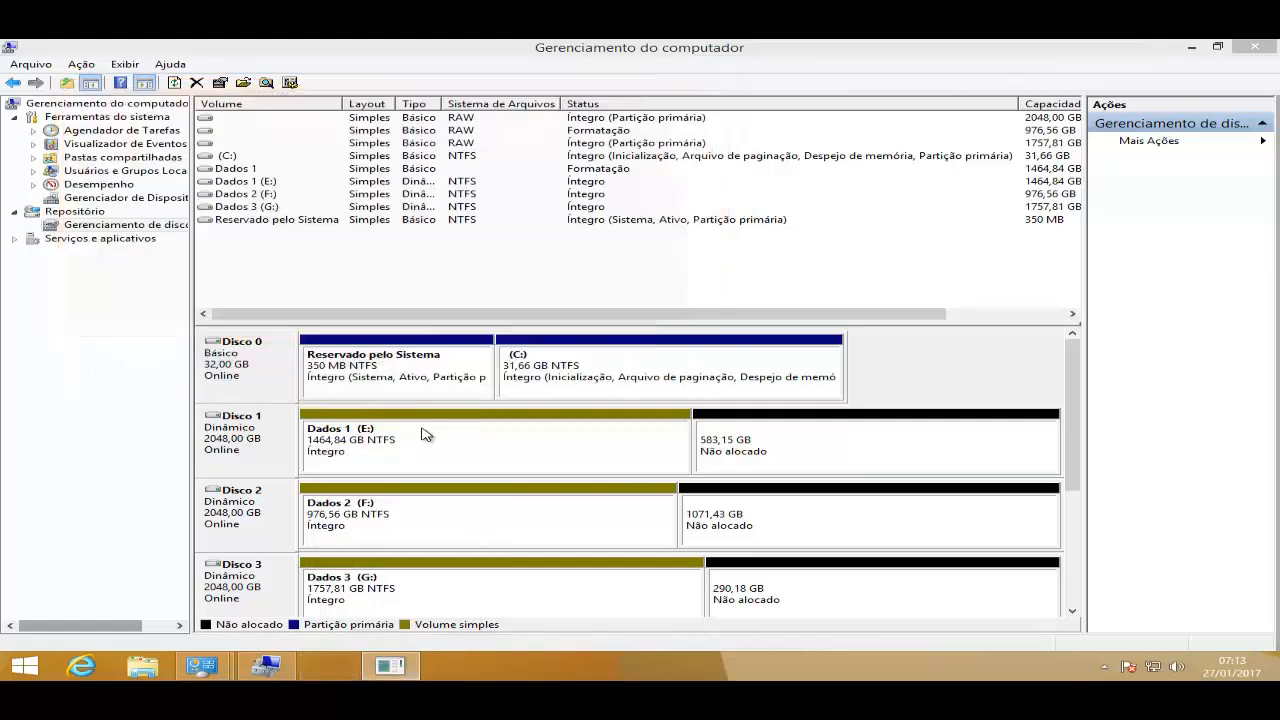
left_click(350, 670)
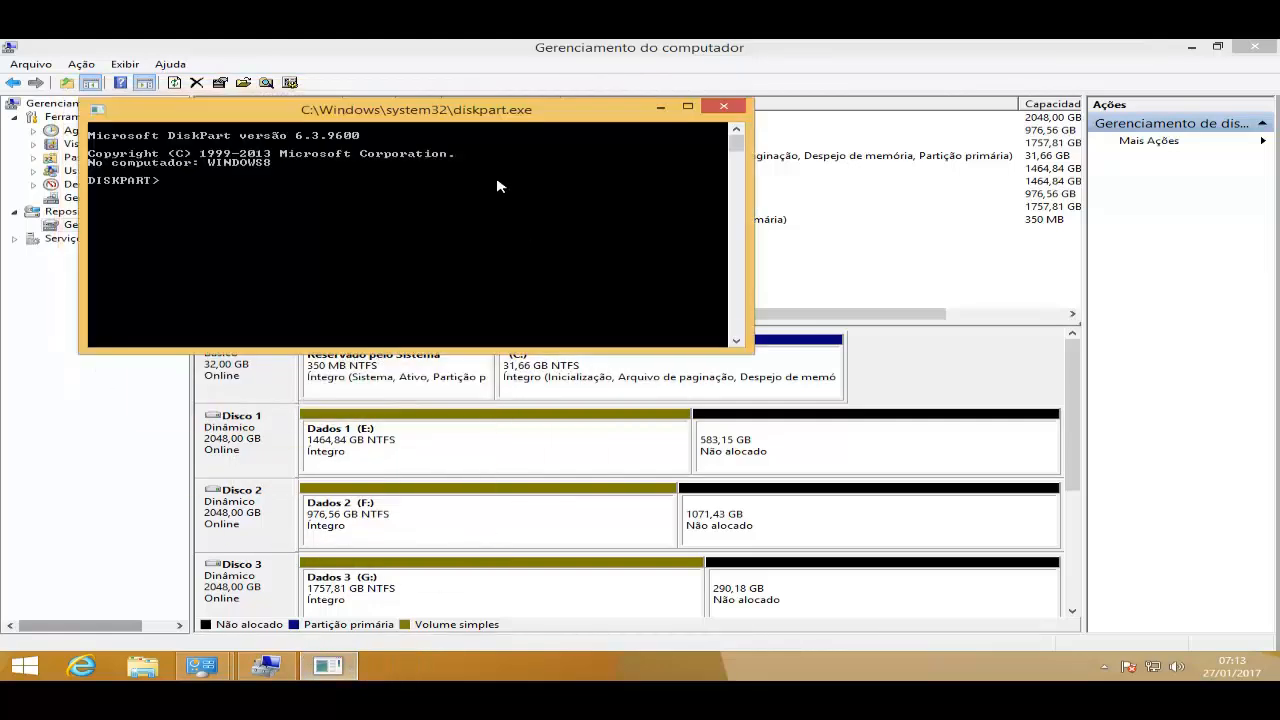
left_click_drag(449, 121, 641, 162)
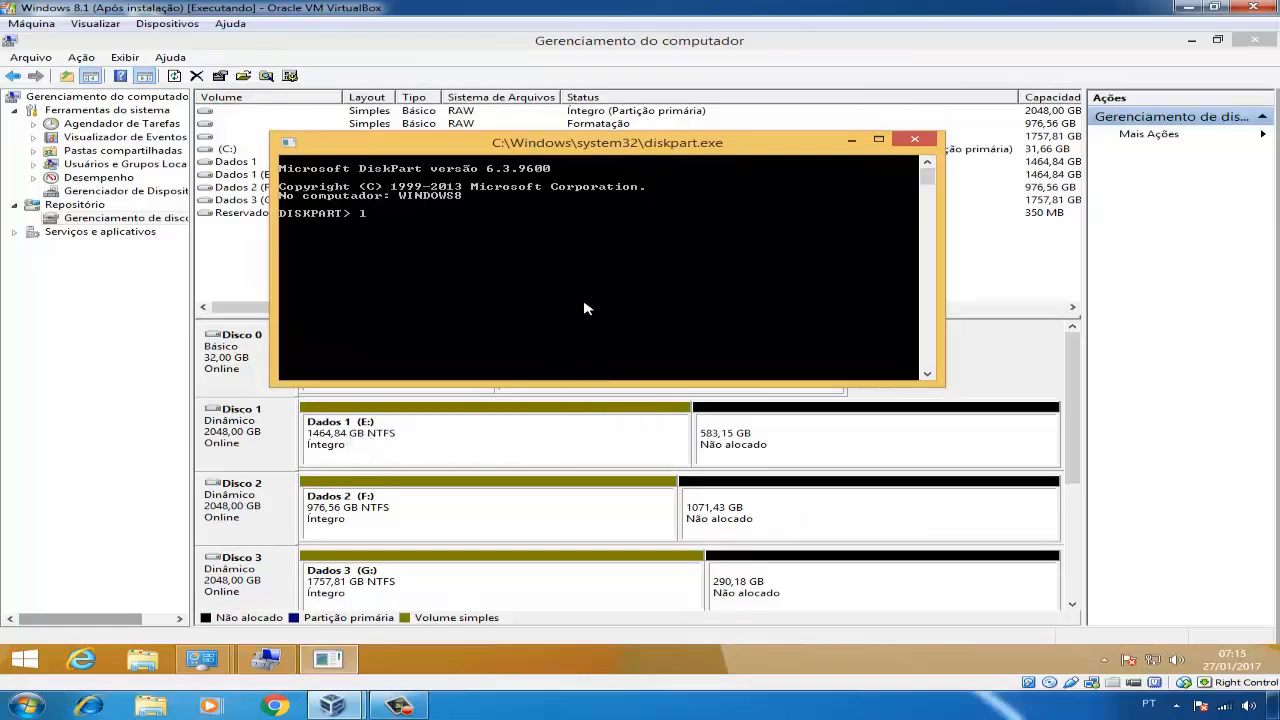
- List the disks in DiskPart and select disk 1
key("Return")
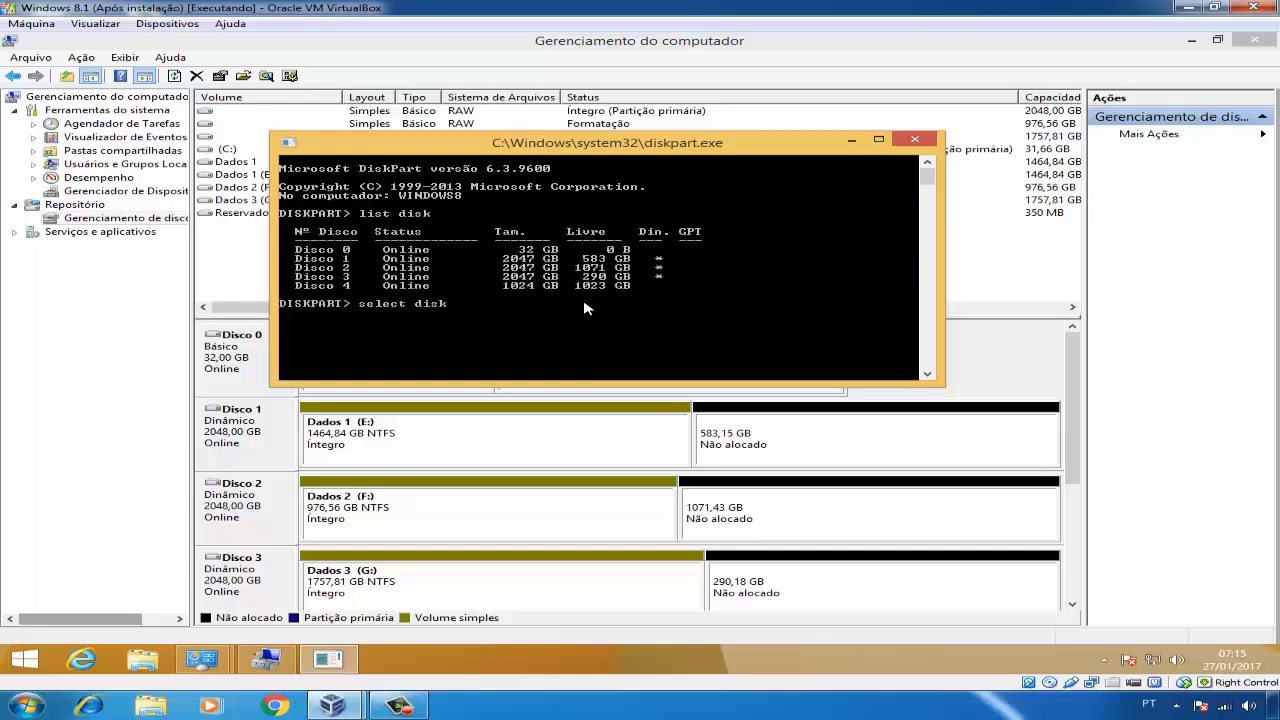
key("Return")
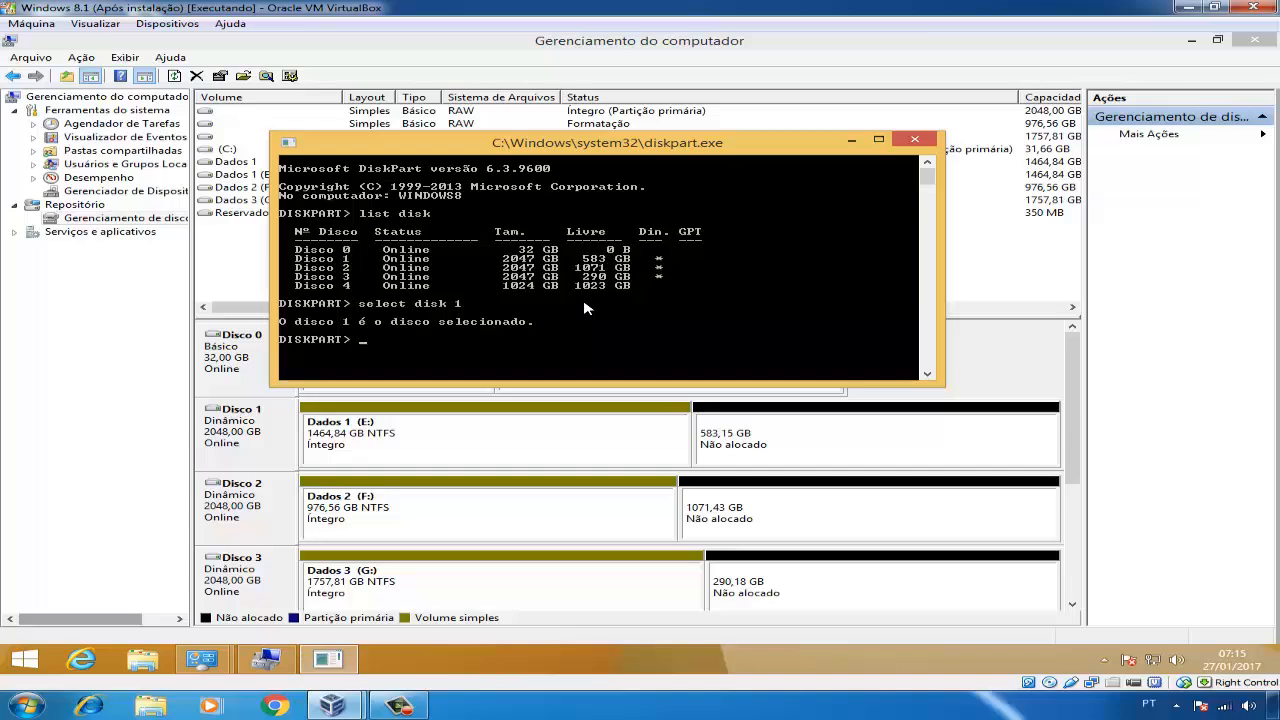
key("ctrl+f")
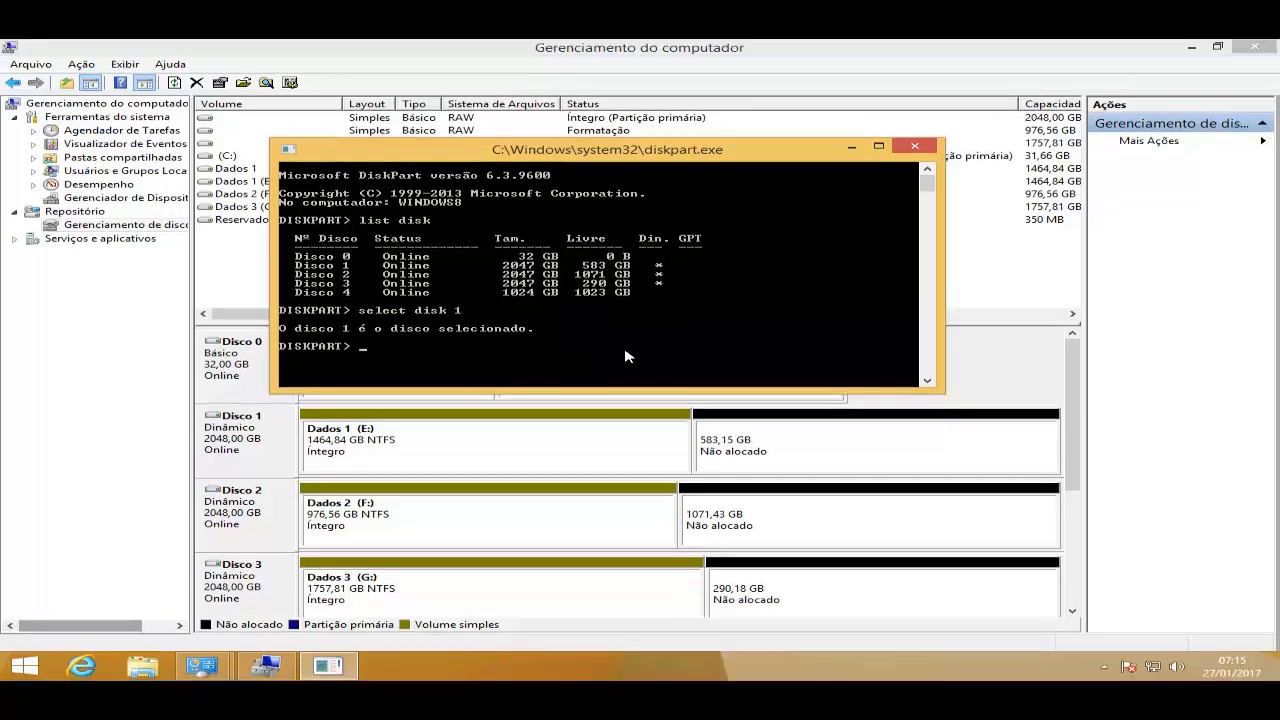
- Display the details of the selected disk in DiskPart
type("detail")
key("Return")
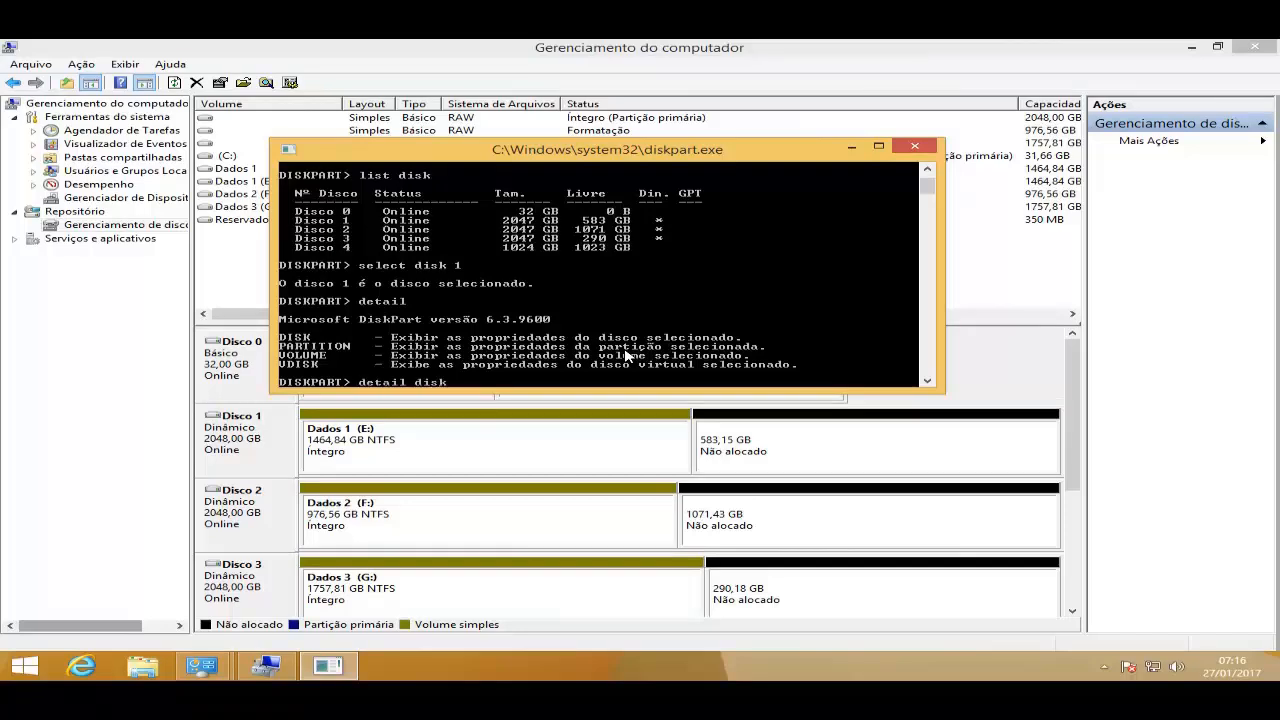
key("Return")
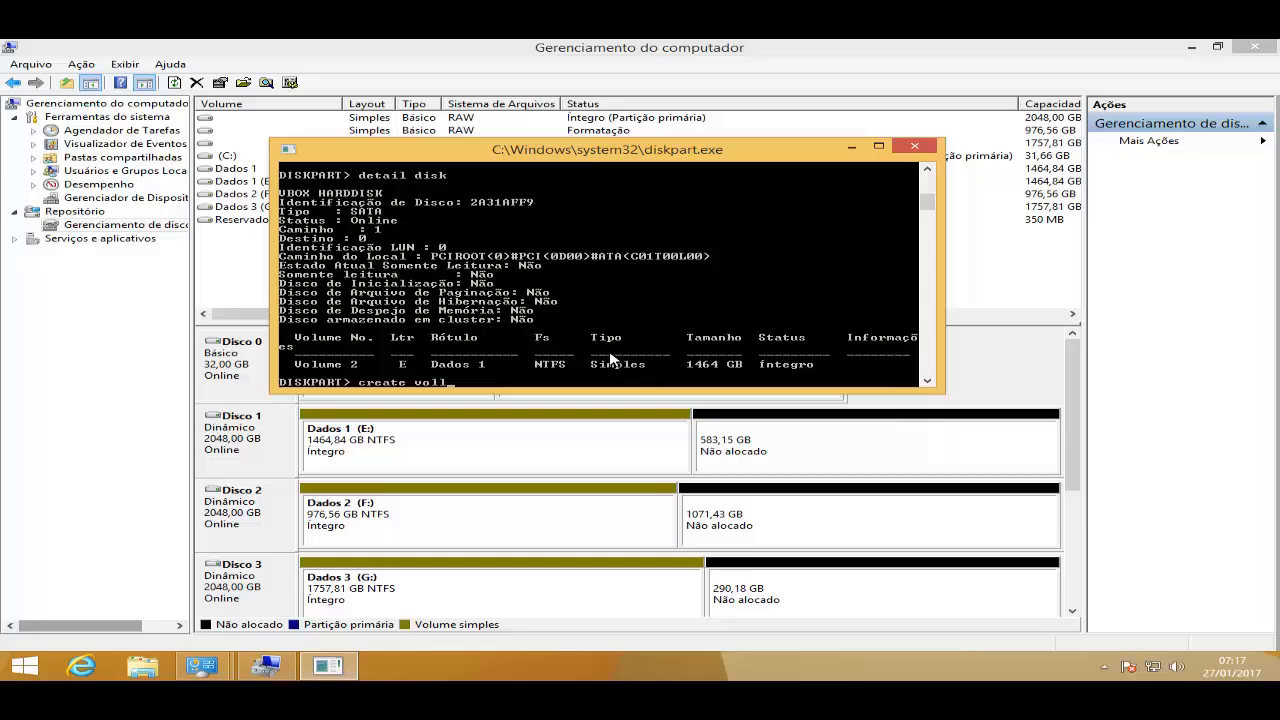
- Create a simple volume in the free space of disk 1
type("lume simple")
key("Return")
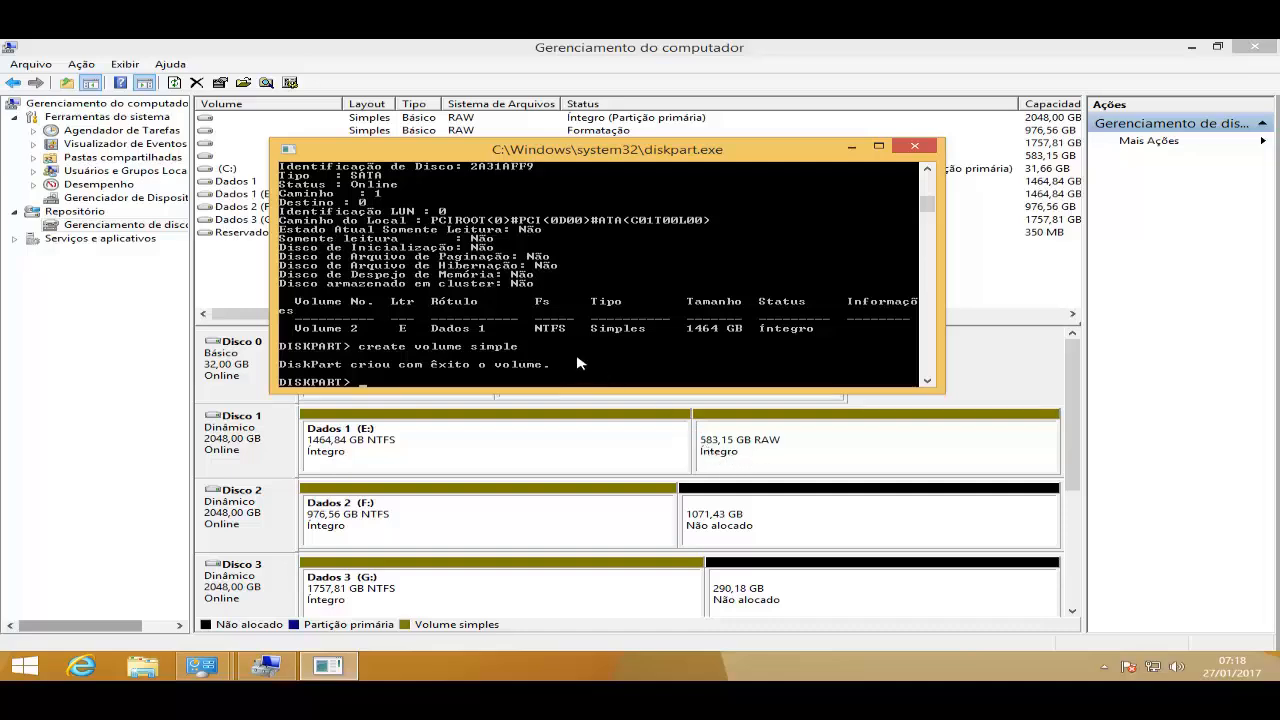
- Quick-format the new volume as NTFS with the label Extendido
type("format fs=ntfs label=Extendido quick")
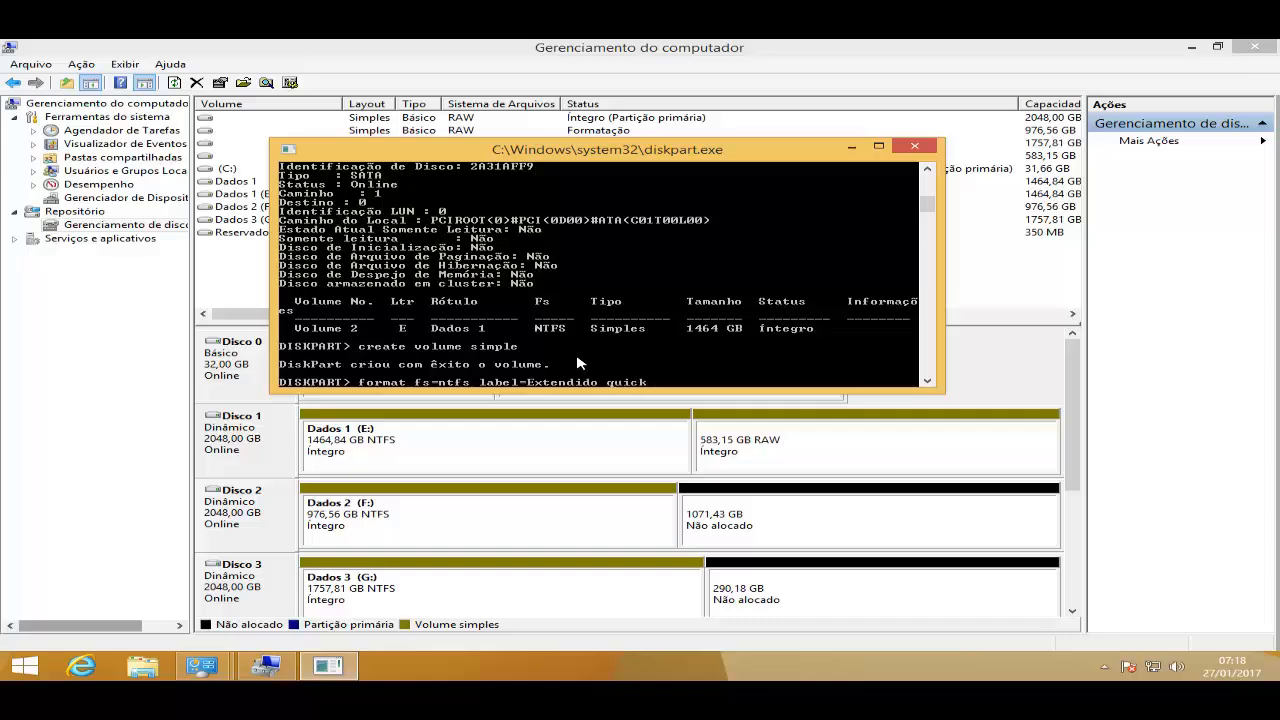
key("Return")
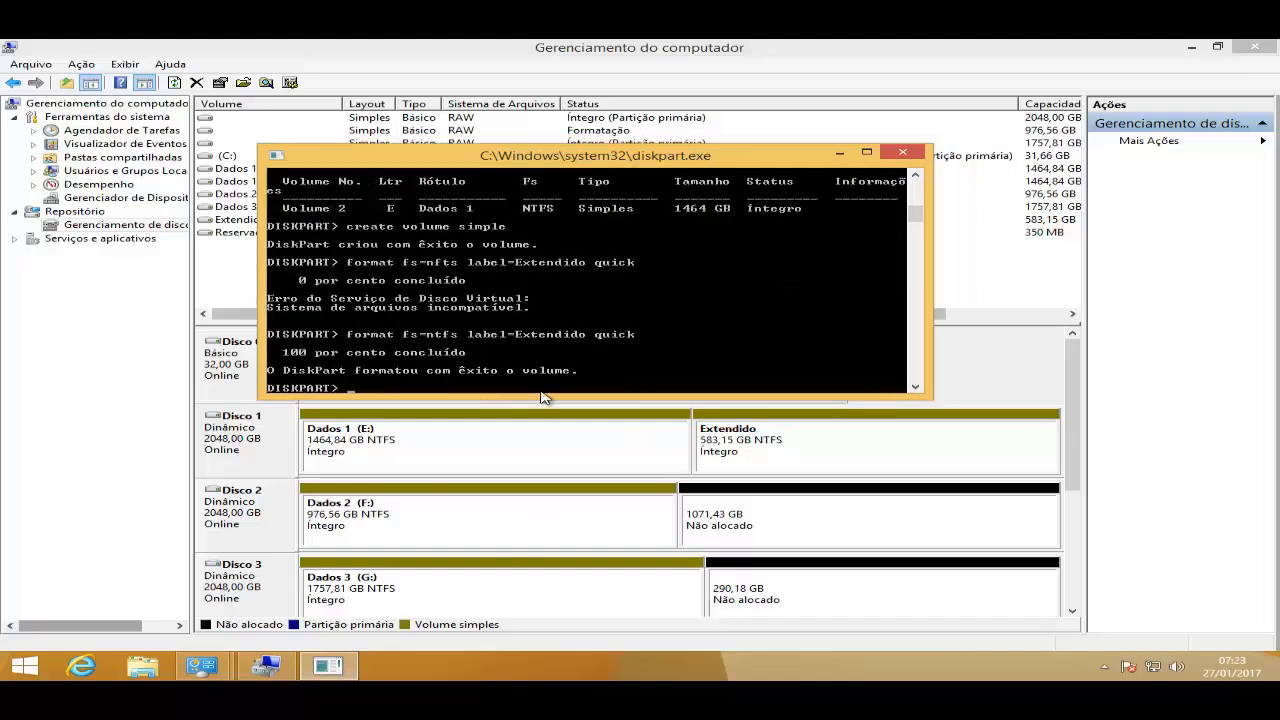
- Extend the volume by 500000 MB onto disk 2 with the extend command
type("extend site-")
type("500000")
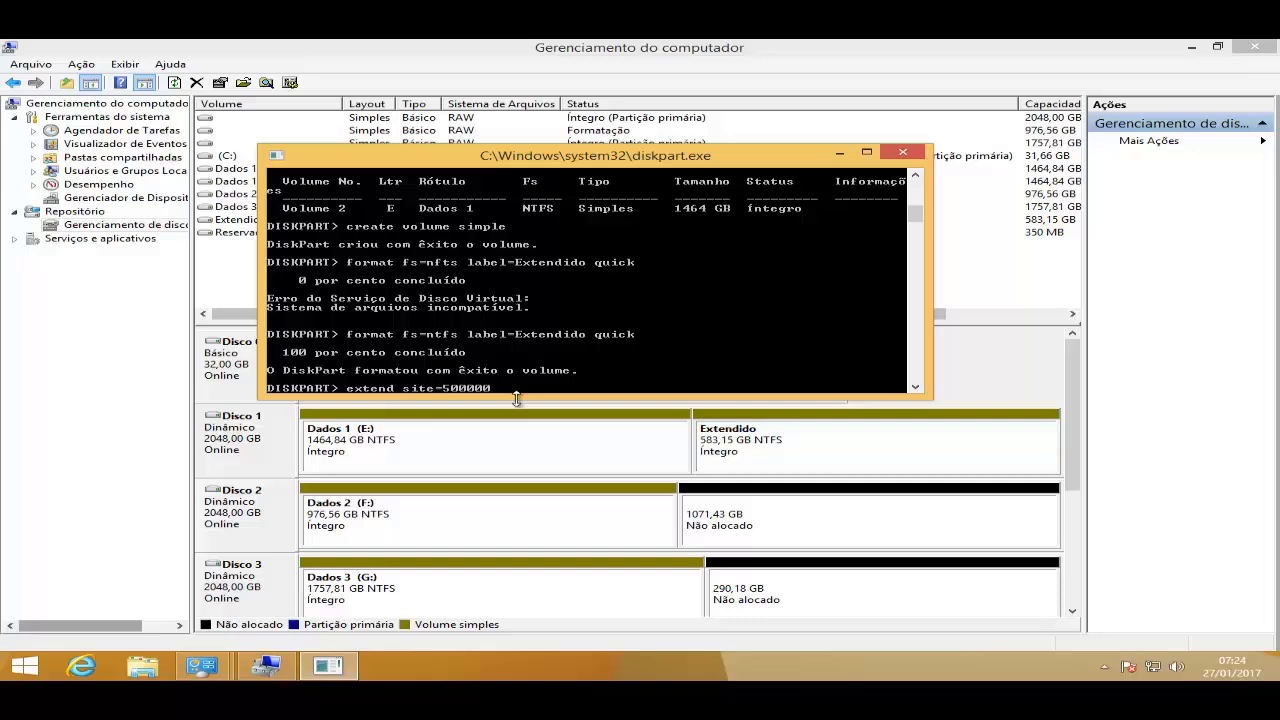
type(" disk=2")
key("Return")
key("Up")
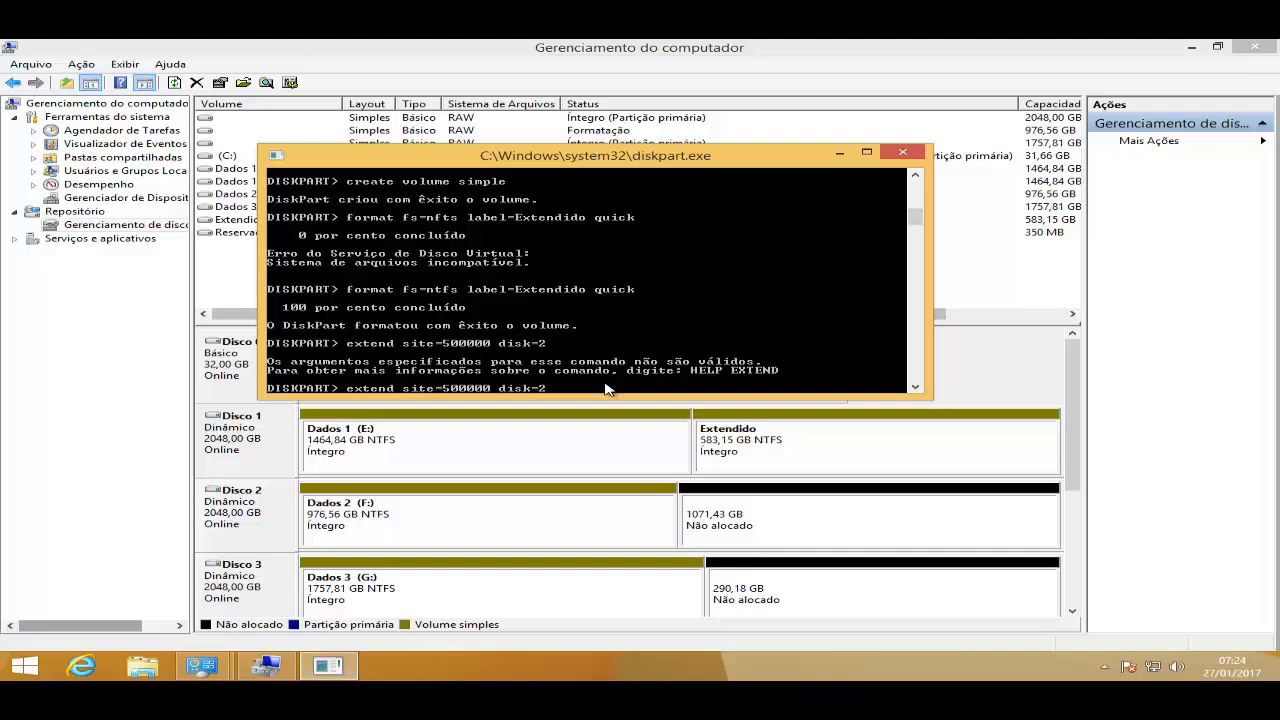
key("Delete")
type("z")
key("Return")
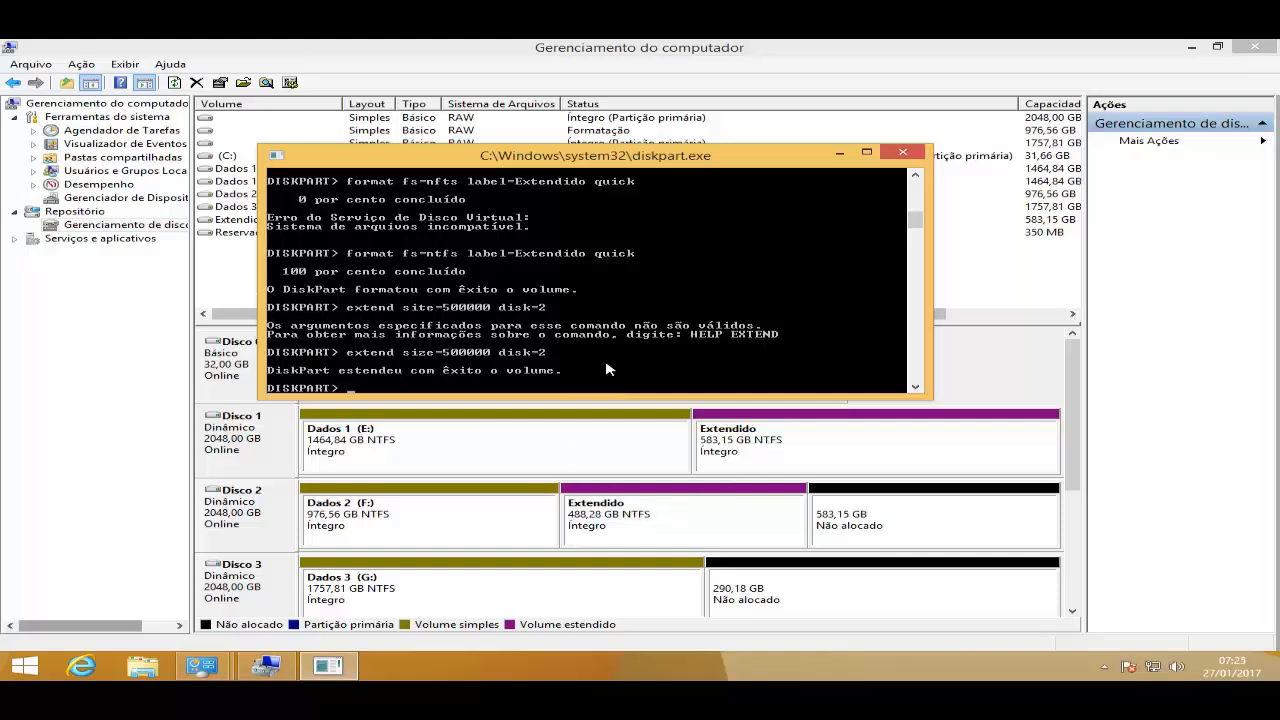
- List the volumes and extend the Extendido volume onto the remaining free space of disk 3
type("list volume")
key("Return")
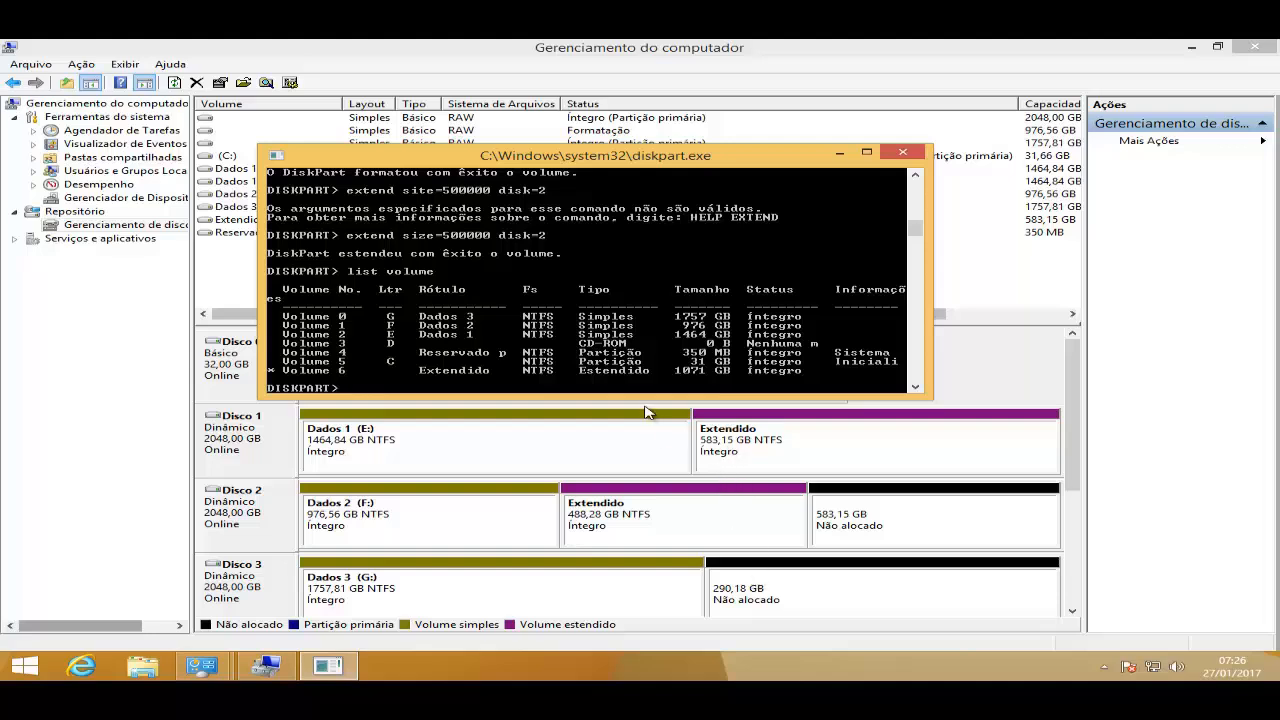
type("extend")
type("disk3")
key("BackSpace")
type("-3")
key("Return")
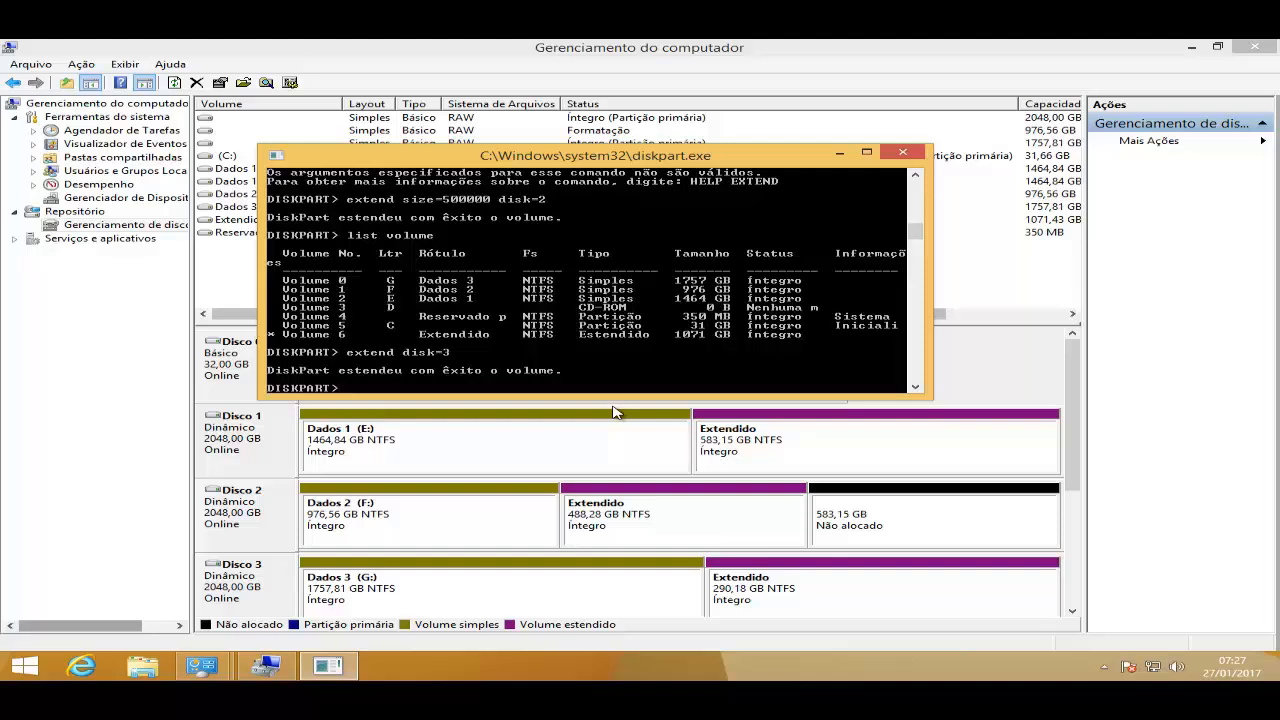
- List the volumes again in DiskPart to check the extended volume
type("list volume")
key("Return")
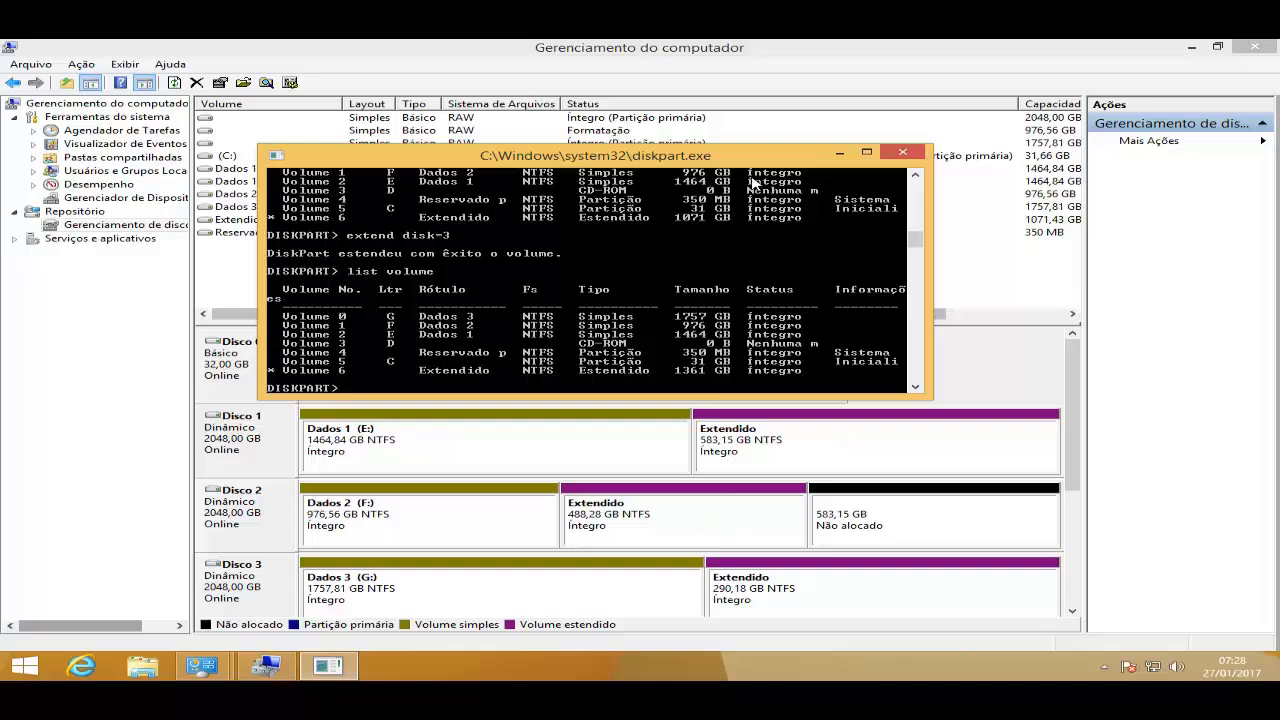
- Inspect the Extendido volume's layout, type and capacity in the Disk Management volume list
left_click_drag(721, 166, 712, 370)
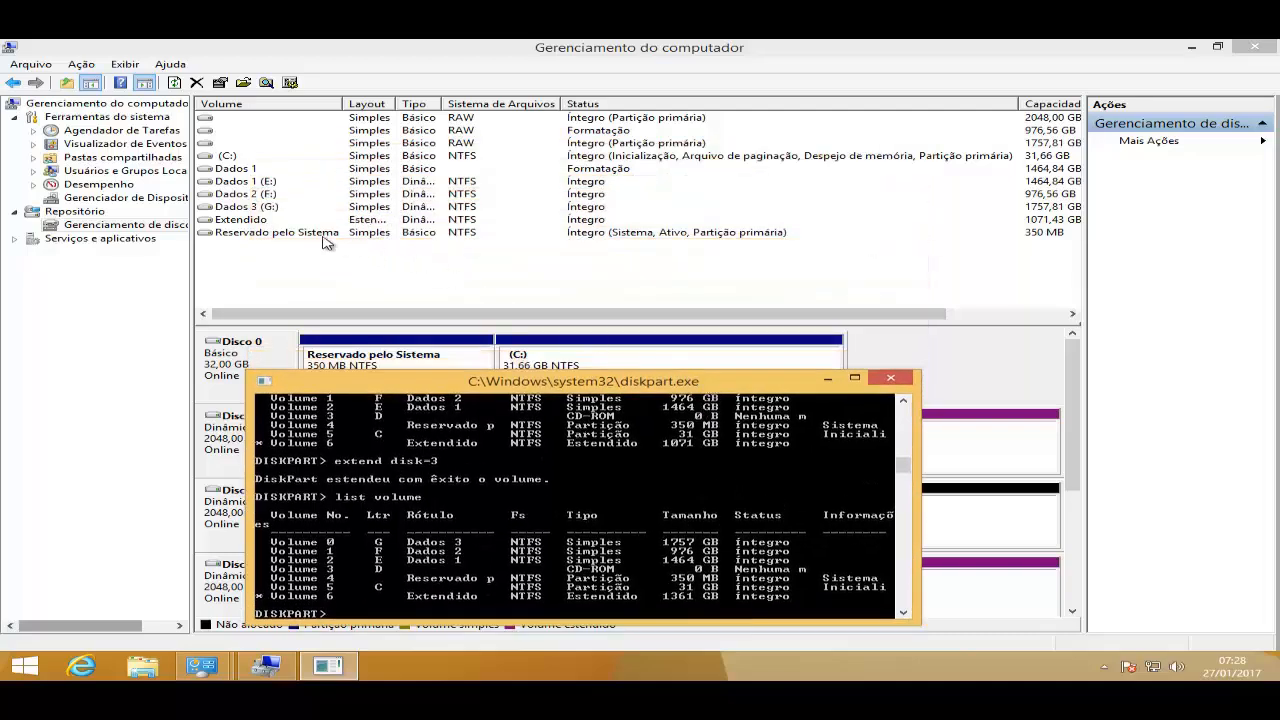
left_click(318, 235)
left_click(256, 222)
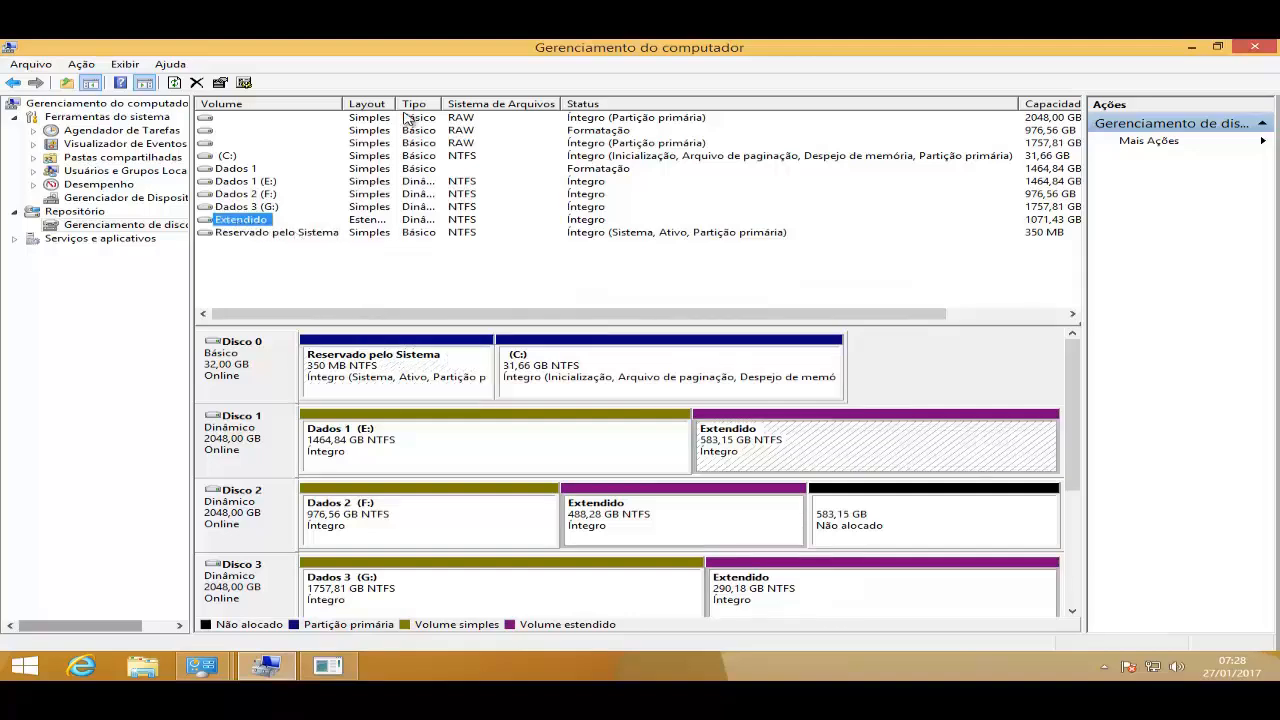
left_click_drag(397, 101, 458, 101)
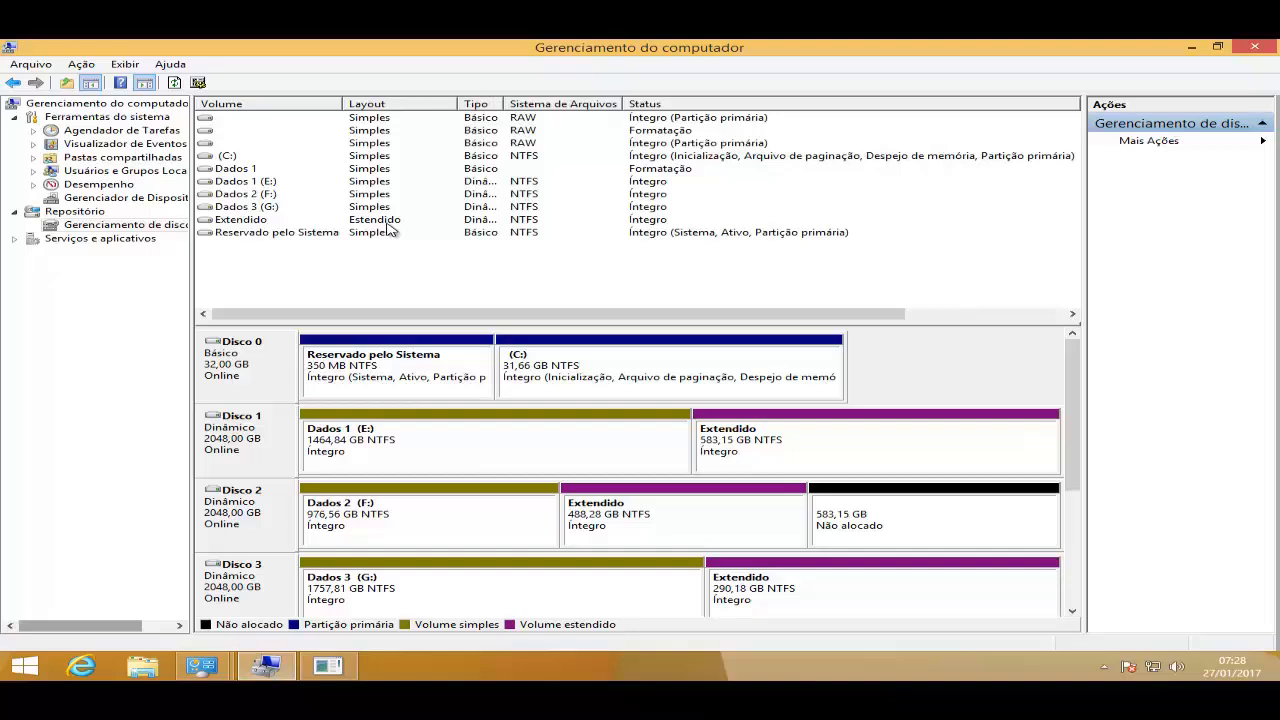
left_click_drag(505, 101, 552, 101)
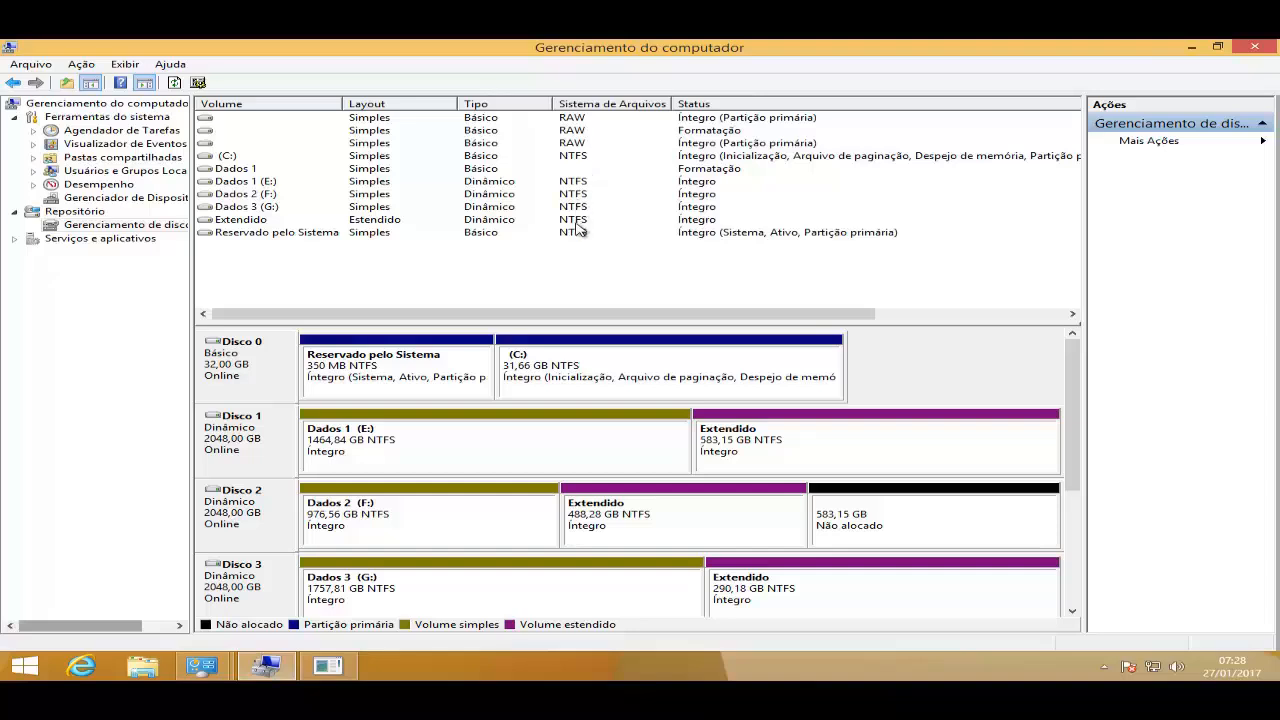
scroll(778, 258, "right", 5)
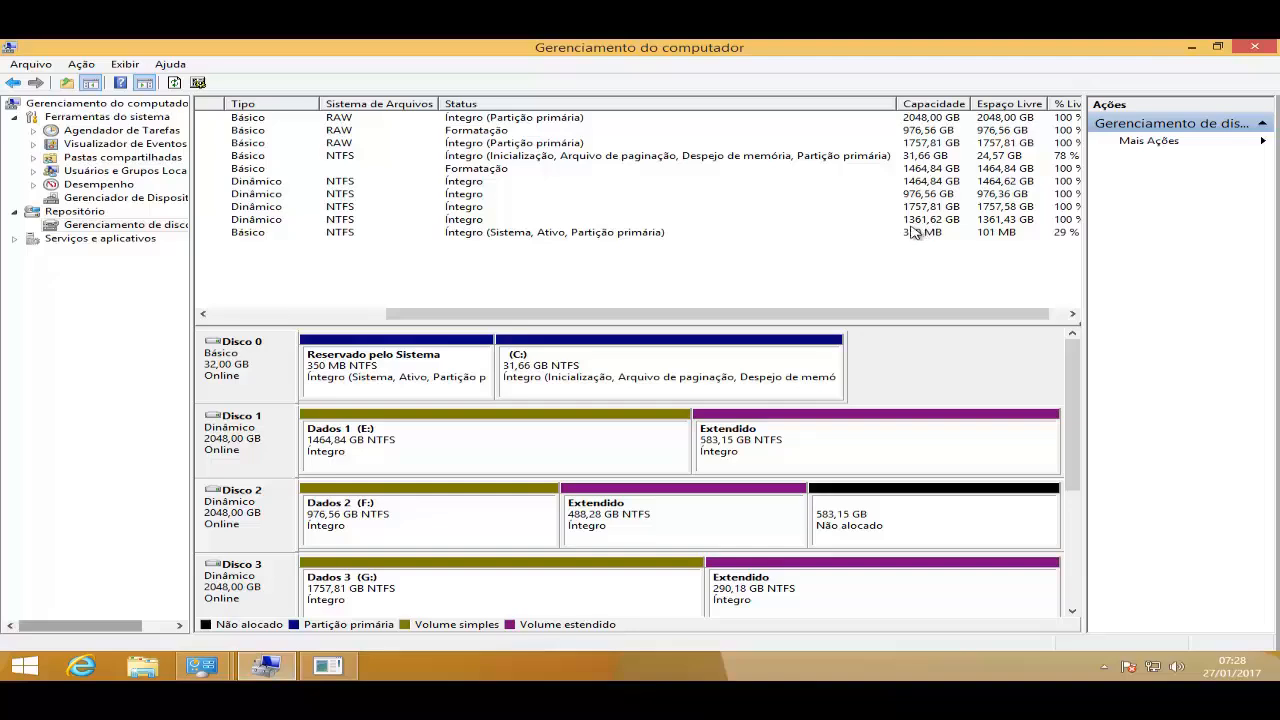
scroll(800, 274, "left", 5)
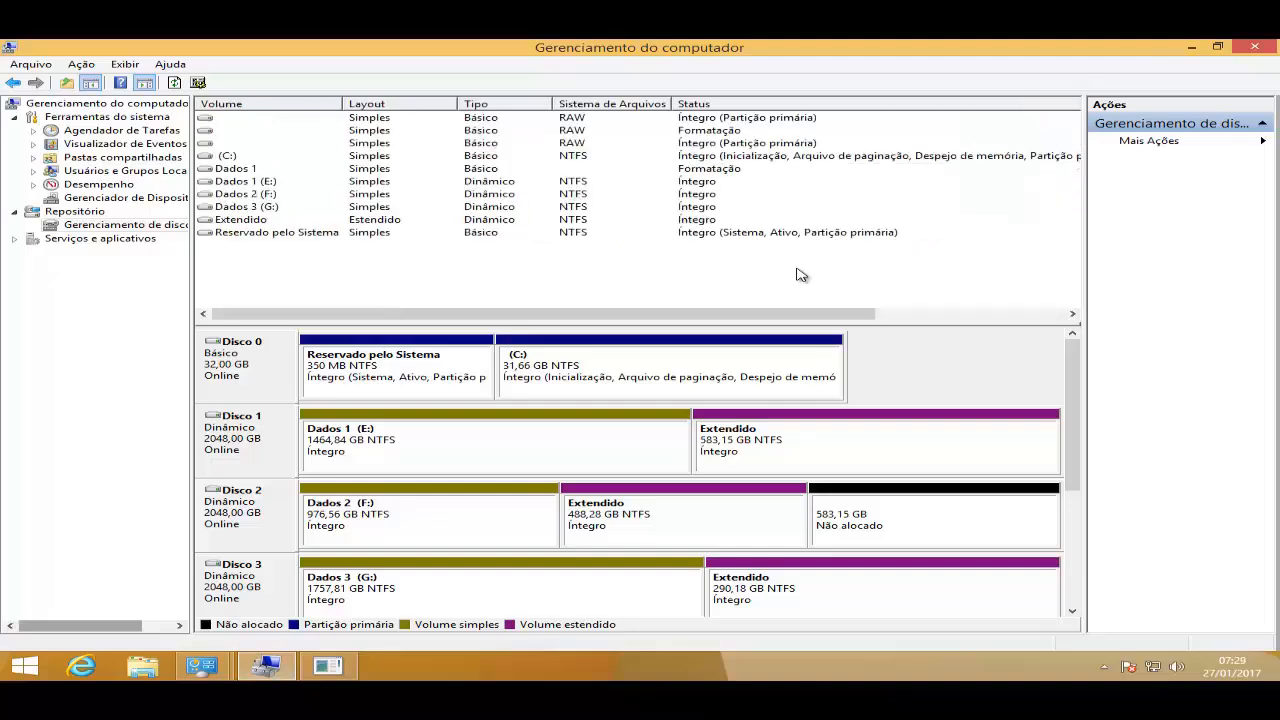